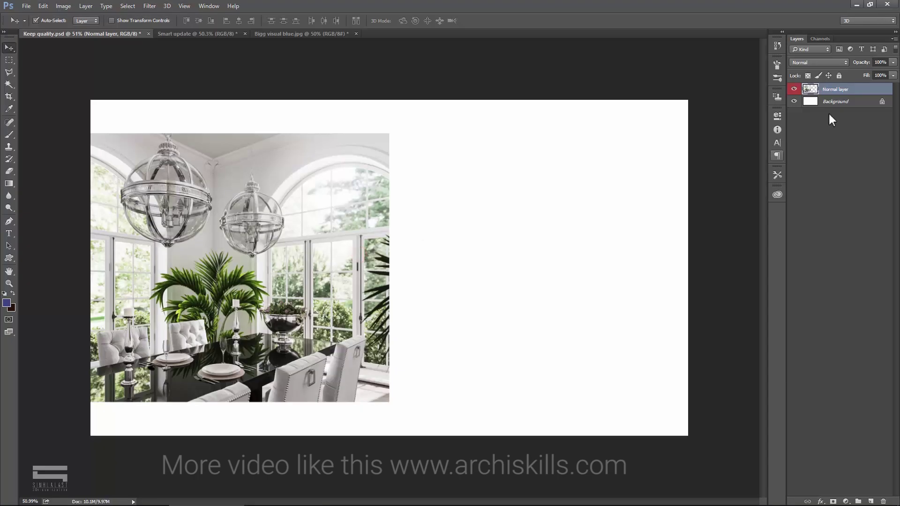
# Step: Duplicate the Normal layer as a new layer named 'Smart object layer'
pyautogui.scroll(5, 161, 204)
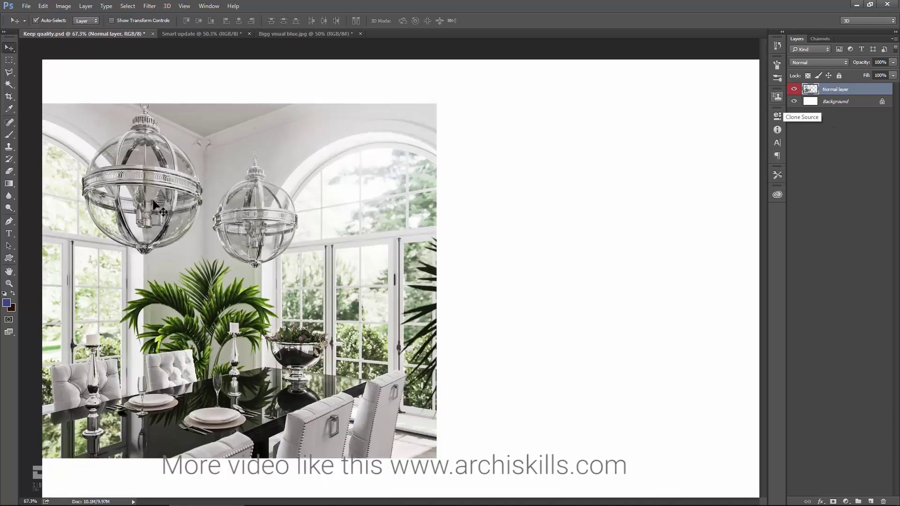
pyautogui.scroll(-3, 161, 204)
pyautogui.scroll(-2, 193, 207)
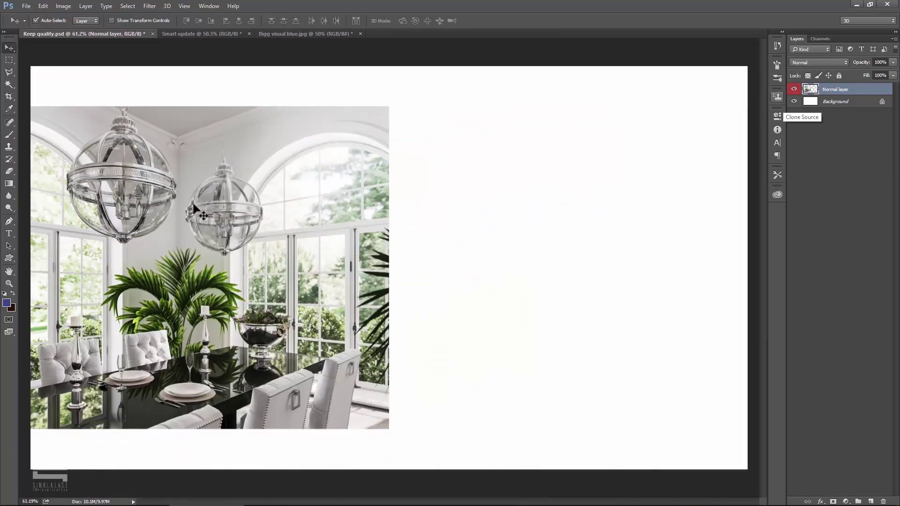
pyautogui.rightClick(861, 90)
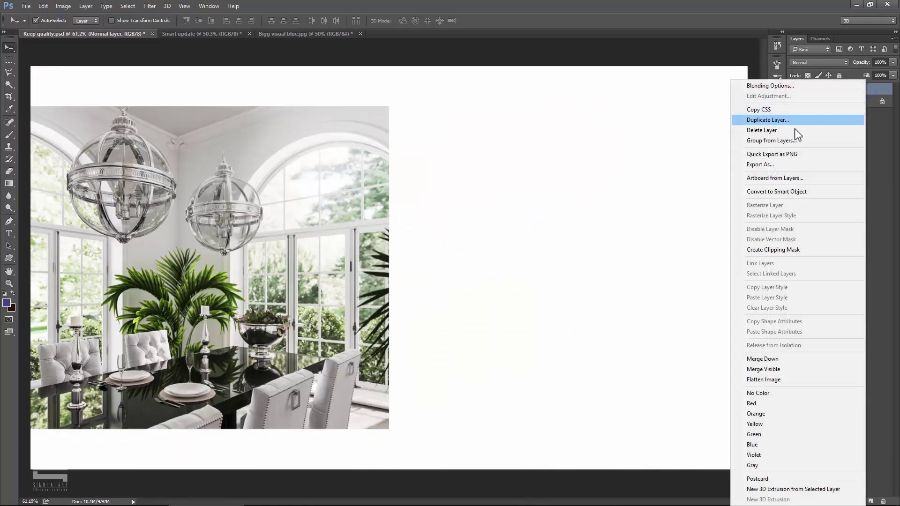
pyautogui.click(767, 120)
pyautogui.write('Smart object layer')
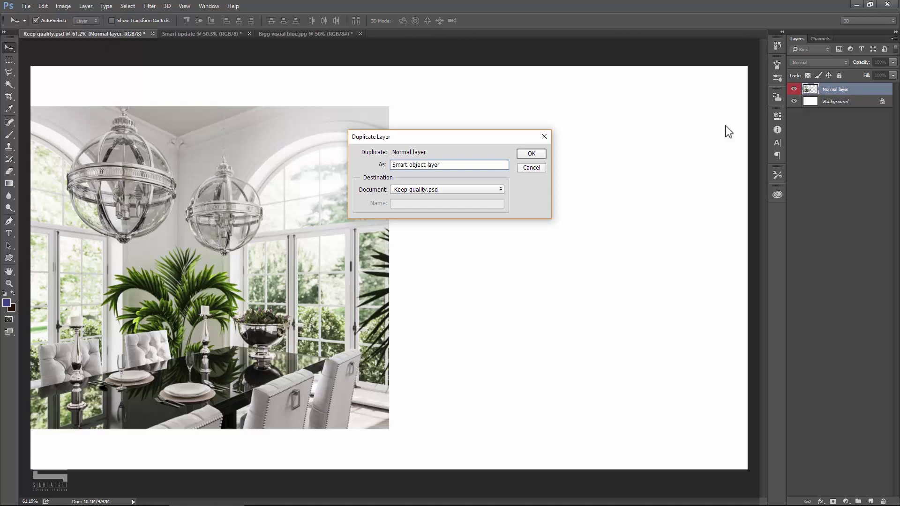
pyautogui.click(534, 154)
# Step: Move the copy to the right of the original and give it a green colour label
pyautogui.moveTo(199, 189); pyautogui.dragTo(567, 190)
pyautogui.rightClick(794, 92)
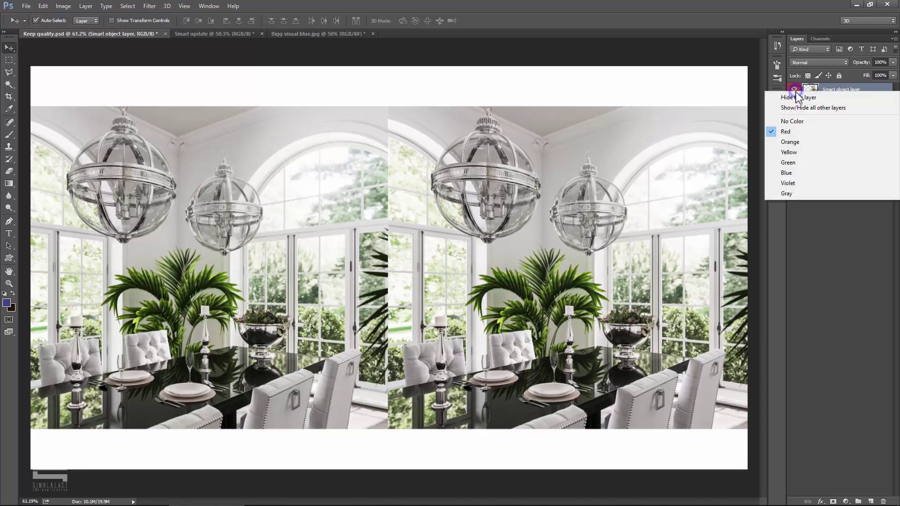
pyautogui.click(790, 162)
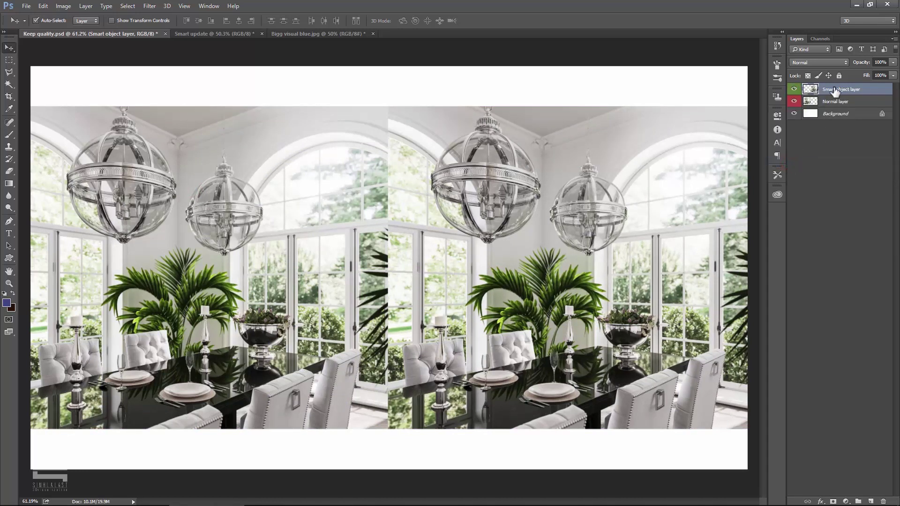
pyautogui.moveTo(630, 214); pyautogui.dragTo(610, 207)
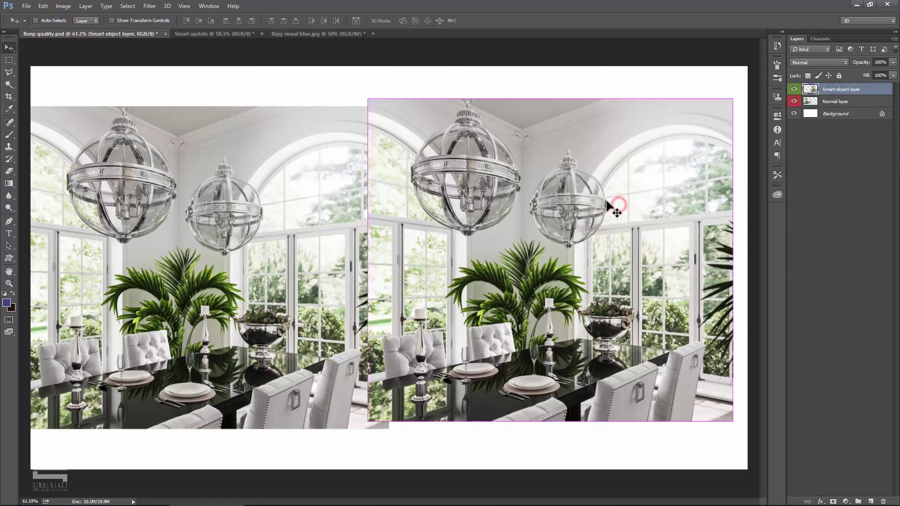
pyautogui.scroll(5, 609, 206)
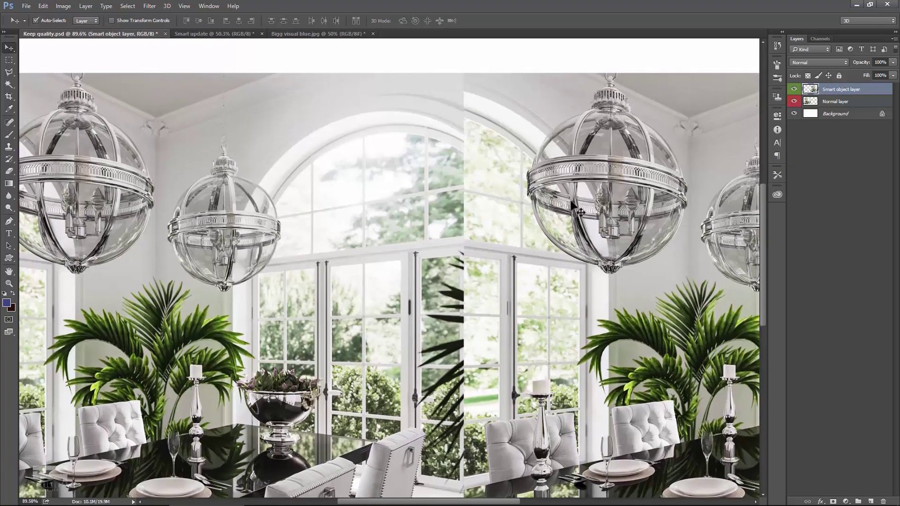
pyautogui.scroll(-4, 253, 201)
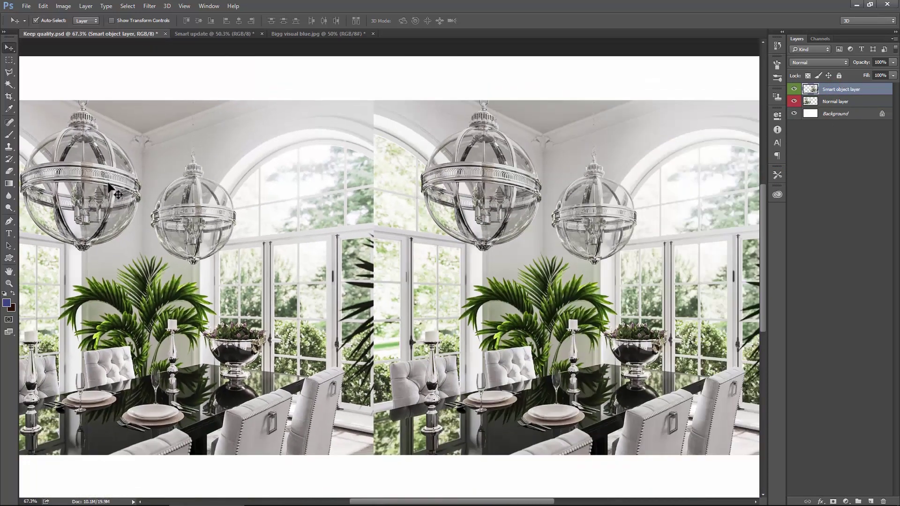
pyautogui.scroll(-1, 253, 201)
# Step: Convert 'Smart object layer' to a Smart Object, relabel it green, and also select Normal layer
pyautogui.rightClick(876, 93)
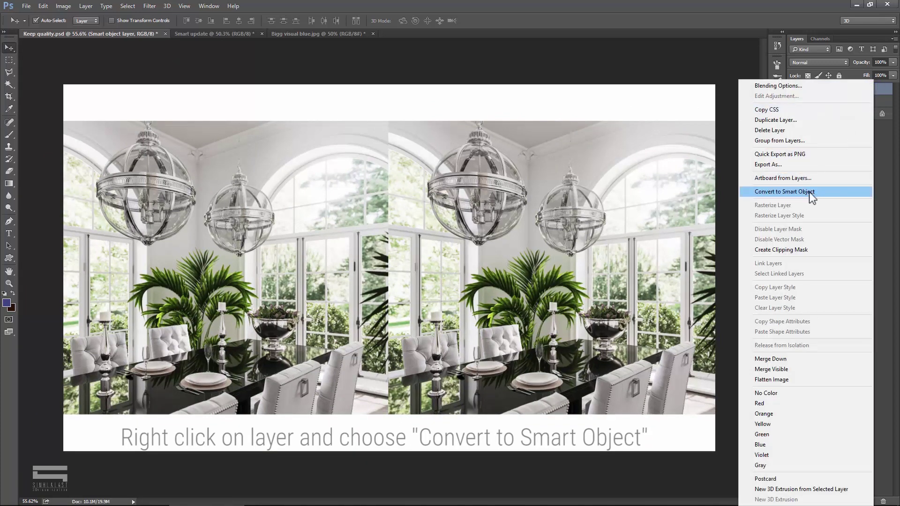
pyautogui.click(822, 192)
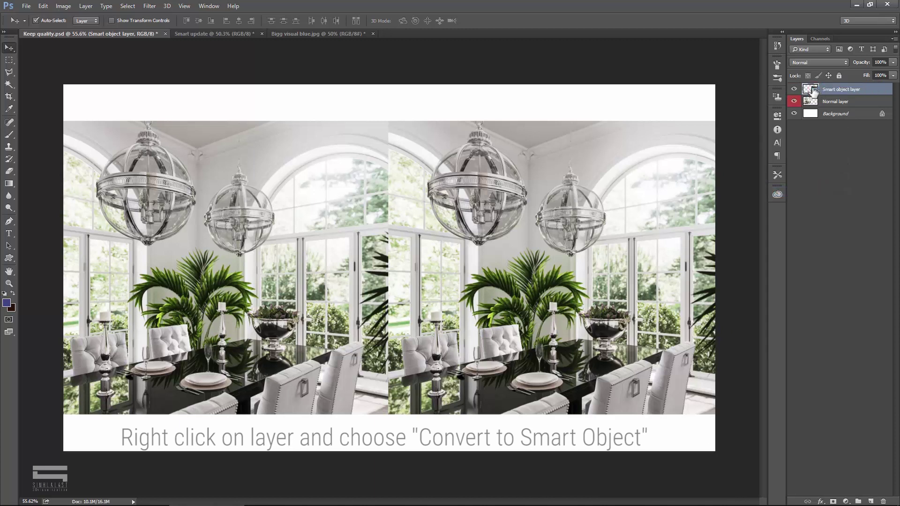
pyautogui.rightClick(796, 90)
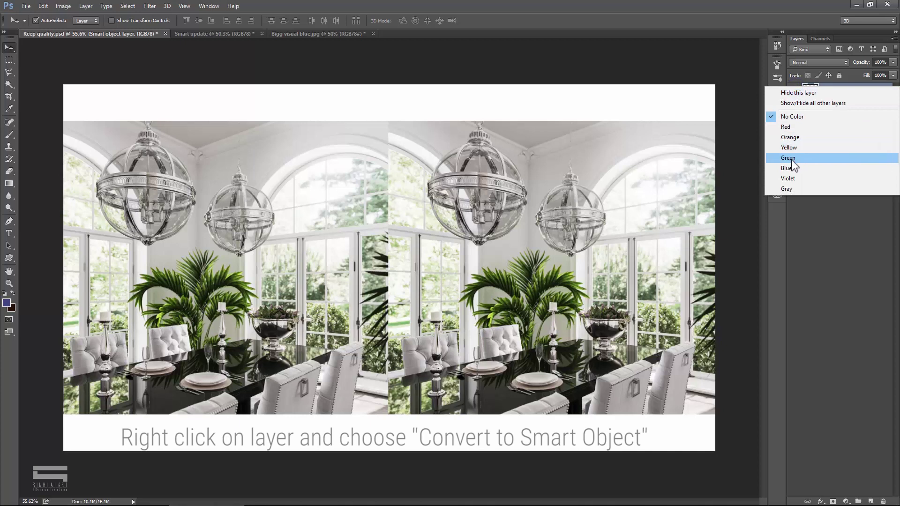
pyautogui.click(792, 157)
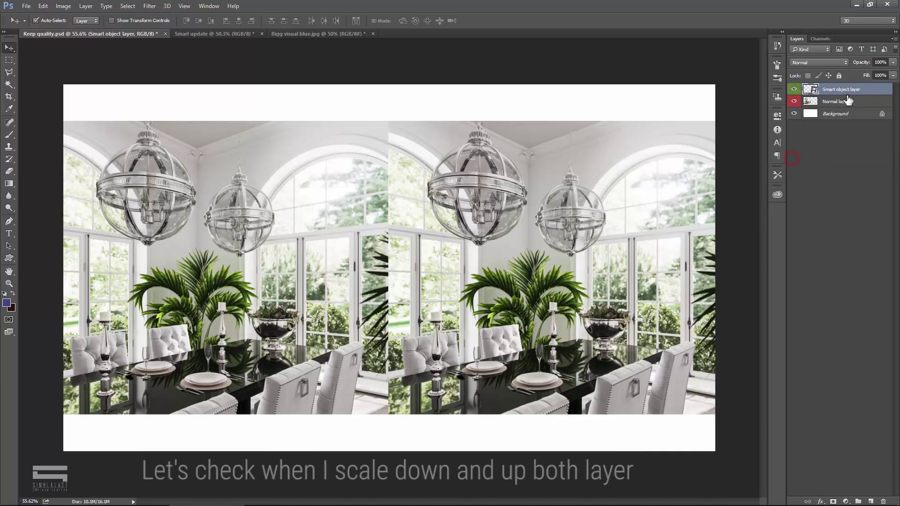
pyautogui.keyDown('shift'); pyautogui.click(857, 103); pyautogui.keyUp('shift')
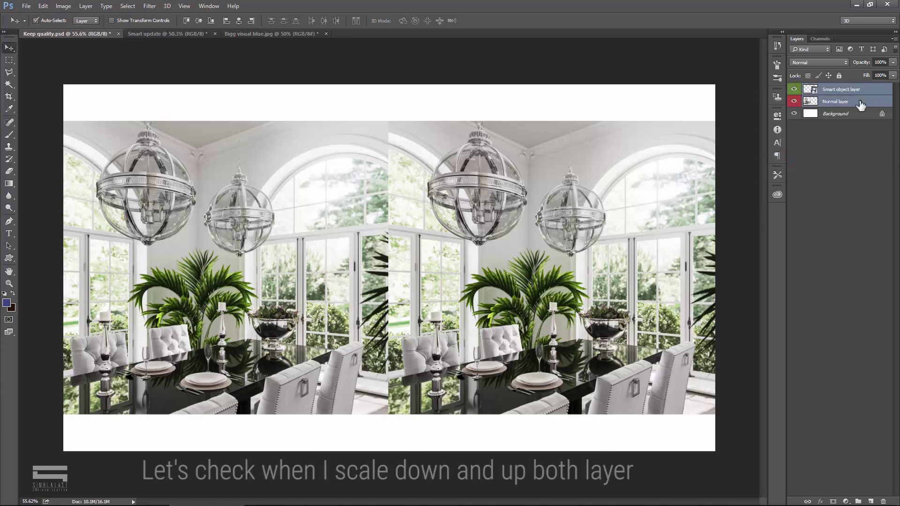
# Step: Free Transform both layers down to a tiny 63x28 px box
pyautogui.click(43, 6)
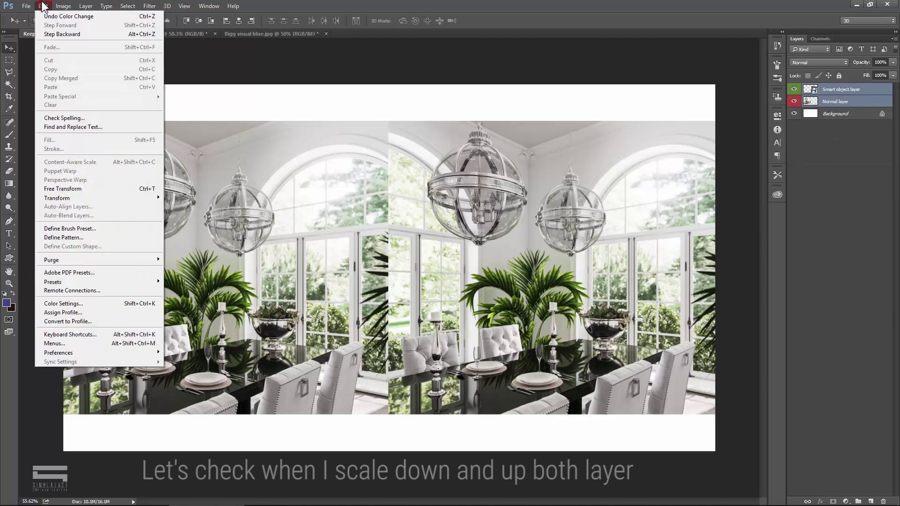
pyautogui.click(101, 187)
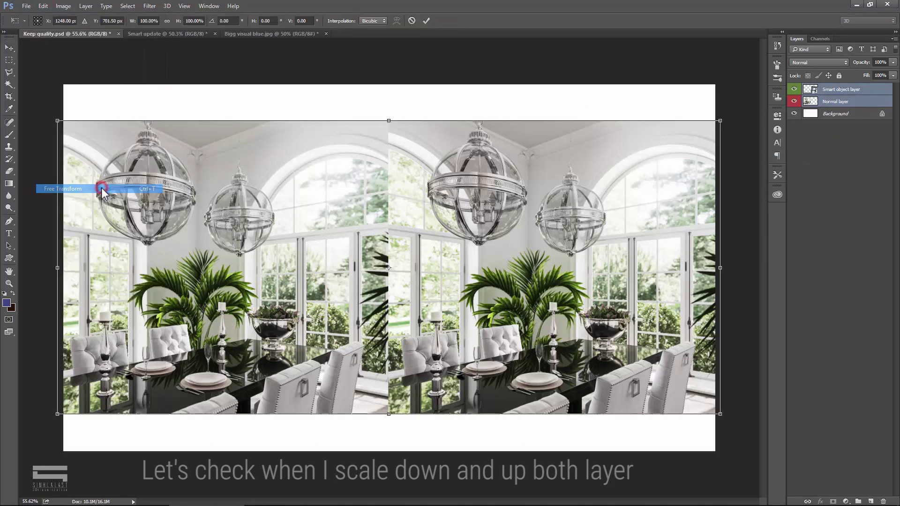
pyautogui.moveTo(721, 117); pyautogui.dragTo(402, 257)
pyautogui.press('Return')
pyautogui.scroll(5, 388, 267)
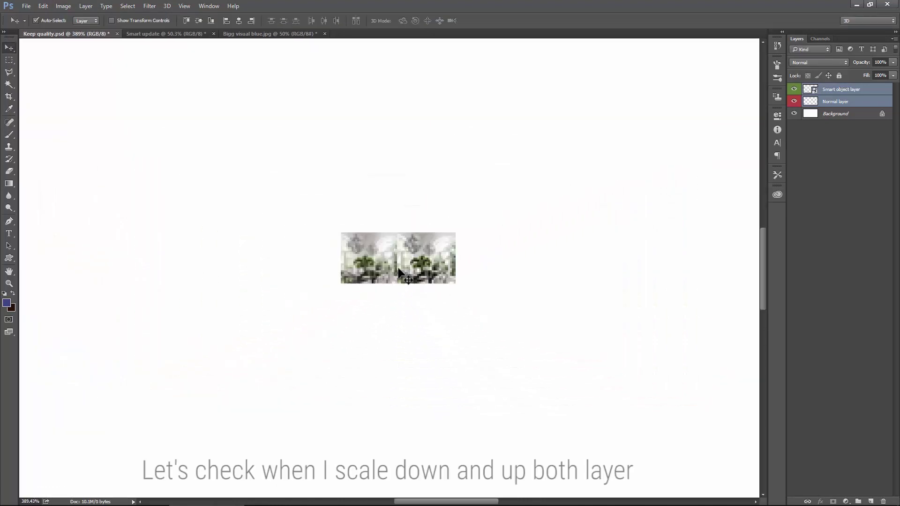
pyautogui.scroll(3, 399, 271)
pyautogui.scroll(1, 399, 271)
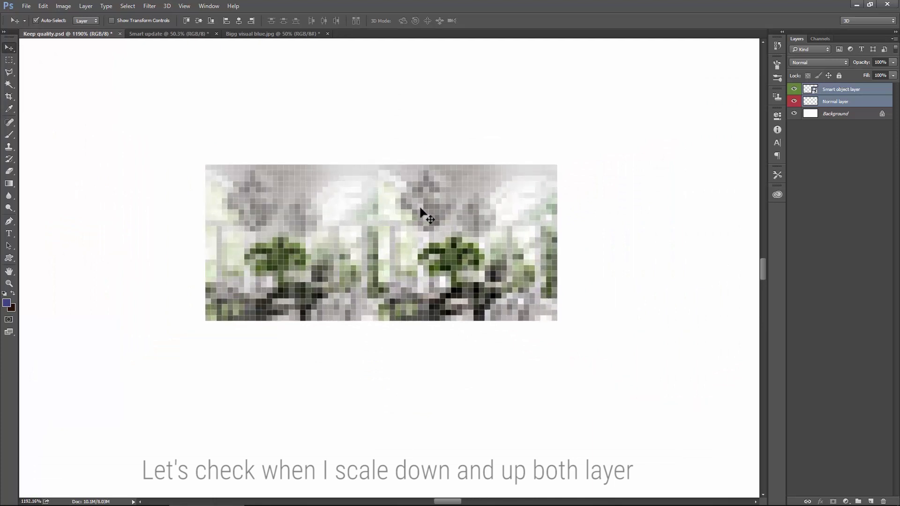
pyautogui.scroll(-1, 337, 274)
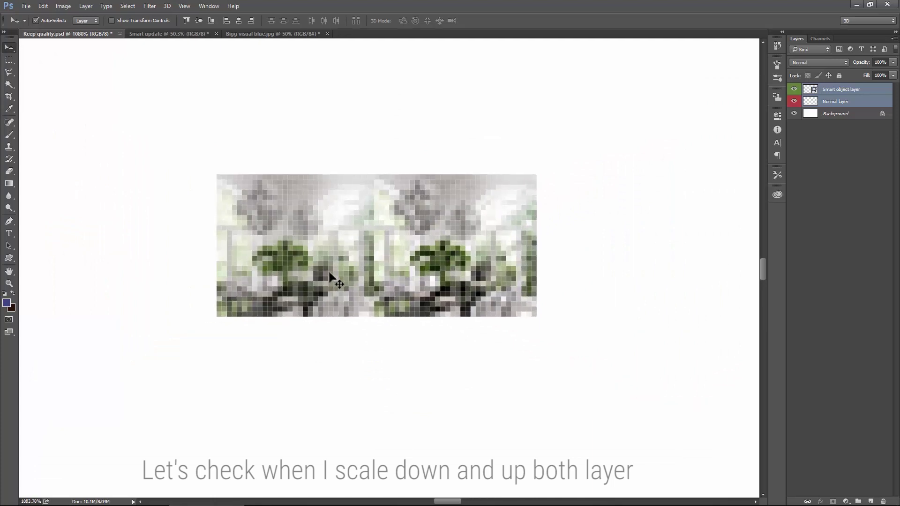
pyautogui.scroll(-3, 338, 274)
pyautogui.scroll(-3, 337, 275)
pyautogui.scroll(-2, 342, 277)
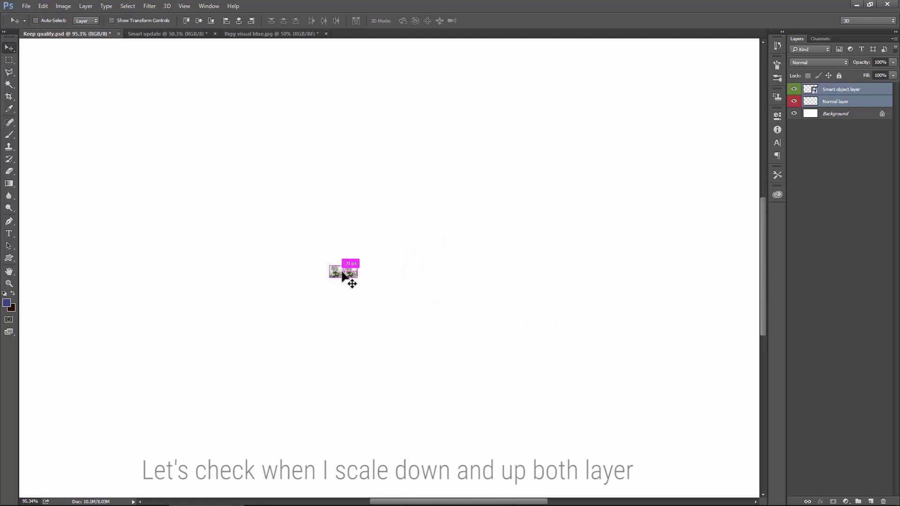
# Step: Scale both tiny images back up until they fill the canvas, then deselect
pyautogui.click(43, 5)
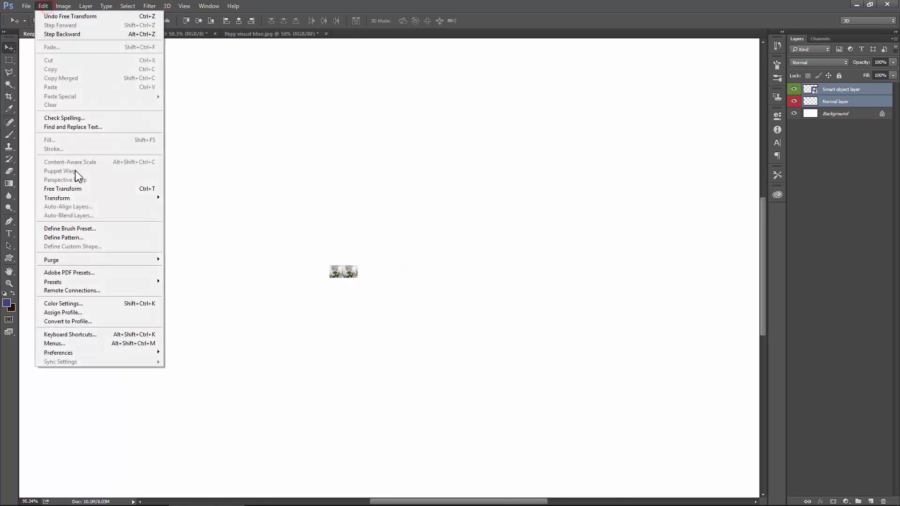
pyautogui.click(75, 189)
pyautogui.moveTo(362, 263); pyautogui.dragTo(597, 159)
pyautogui.scroll(-3, 462, 213)
pyautogui.moveTo(498, 217); pyautogui.dragTo(634, 158)
pyautogui.press('Return')
pyautogui.scroll(1, 449, 227)
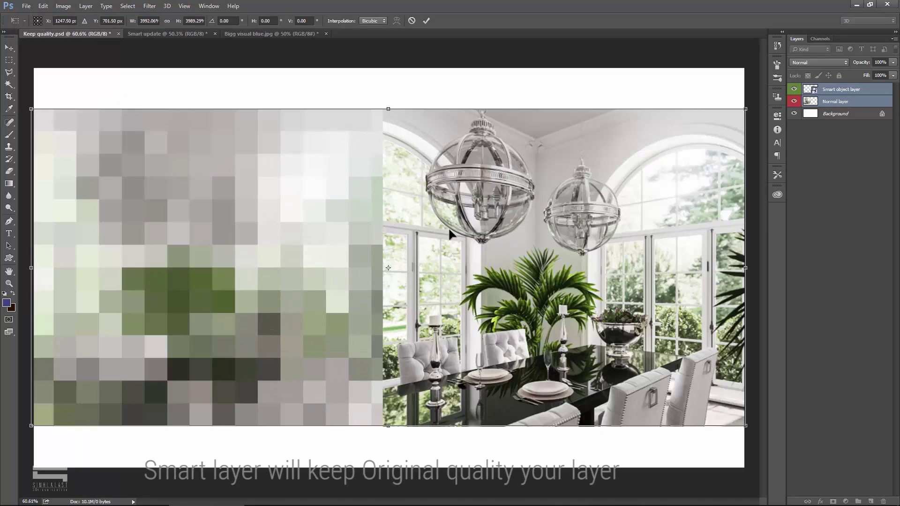
pyautogui.click(479, 97)
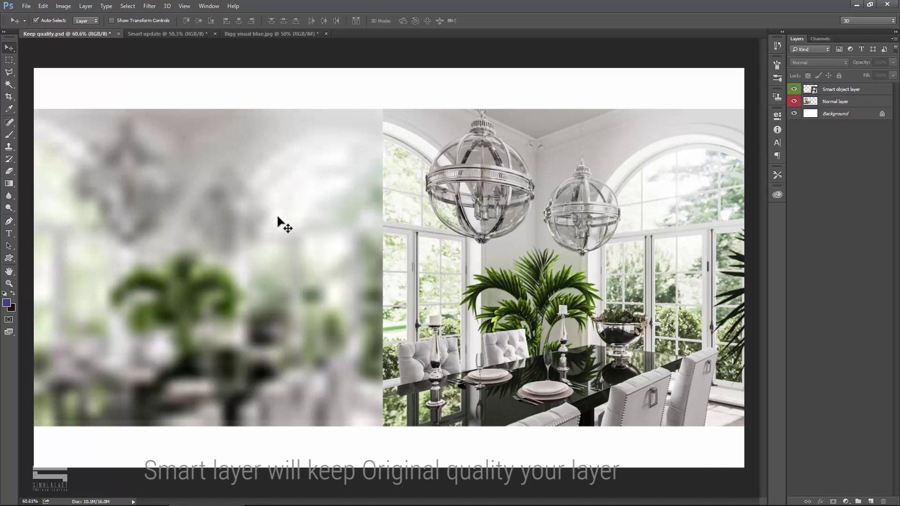
# Step: Select the blurred Normal layer and the sharp Smart object layer in turn, zooming to compare them
pyautogui.click(277, 214)
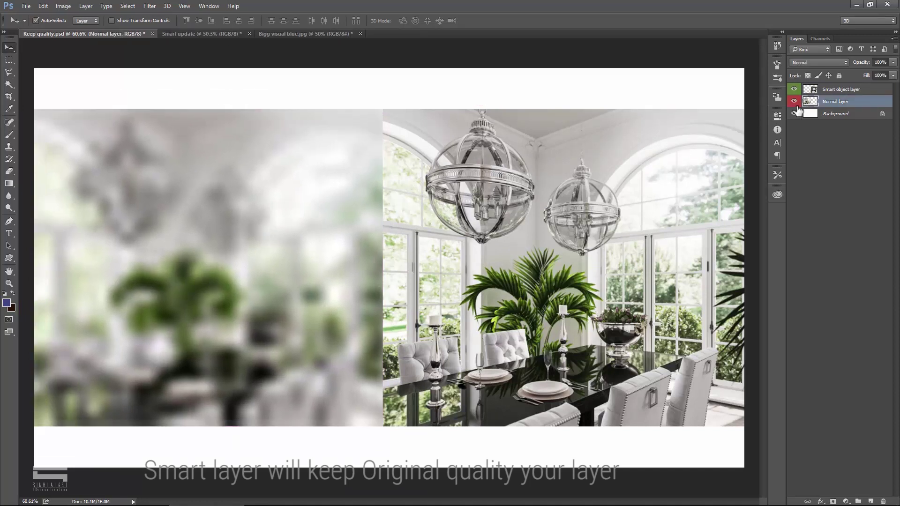
pyautogui.click(832, 89)
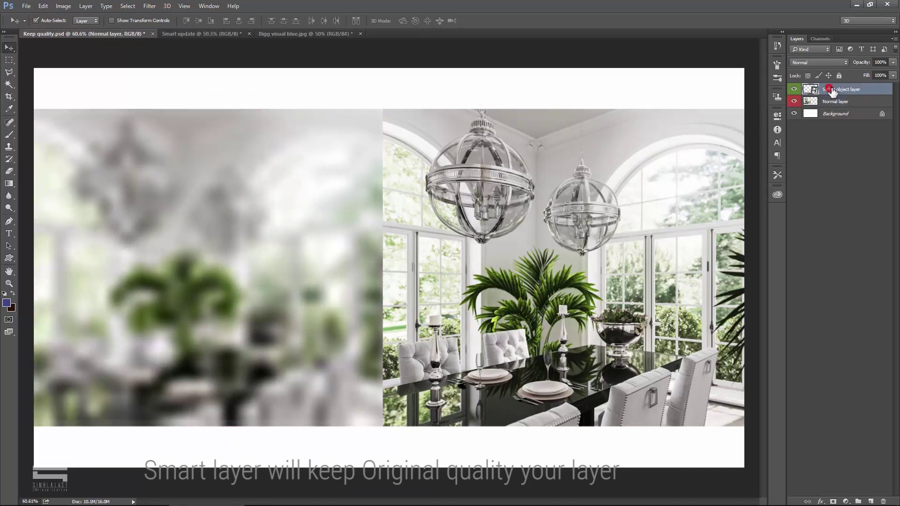
pyautogui.scroll(2, 448, 204)
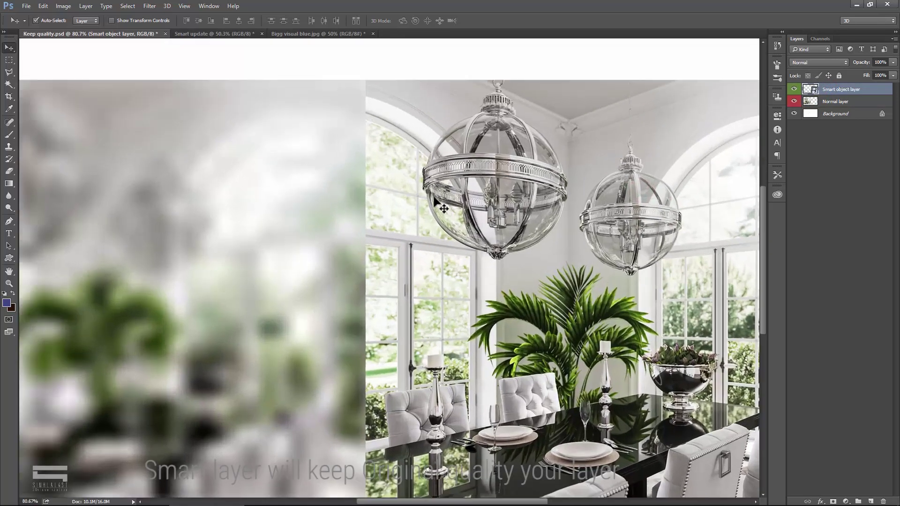
pyautogui.scroll(1, 445, 201)
pyautogui.scroll(1, 488, 194)
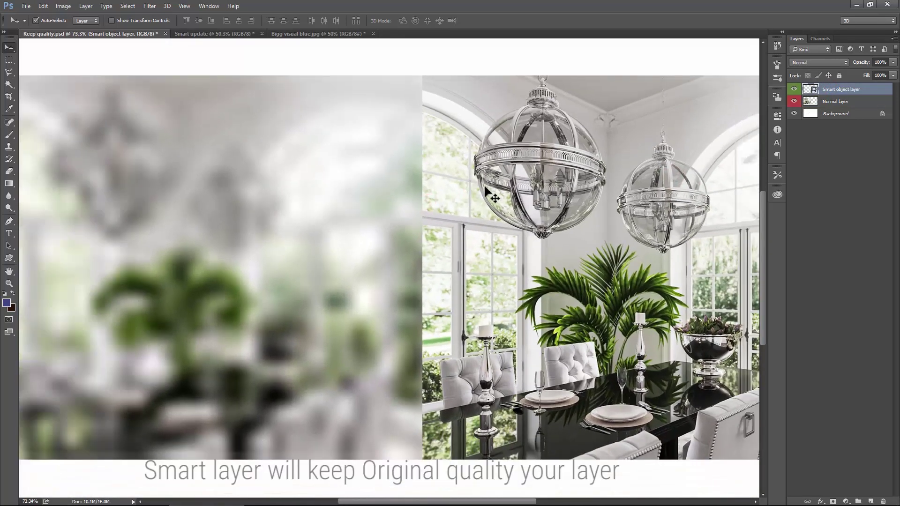
pyautogui.scroll(-1, 486, 188)
pyautogui.scroll(-1, 491, 184)
pyautogui.scroll(1, 476, 181)
pyautogui.scroll(-1, 476, 180)
pyautogui.scroll(-1, 476, 180)
pyautogui.scroll(-1, 459, 191)
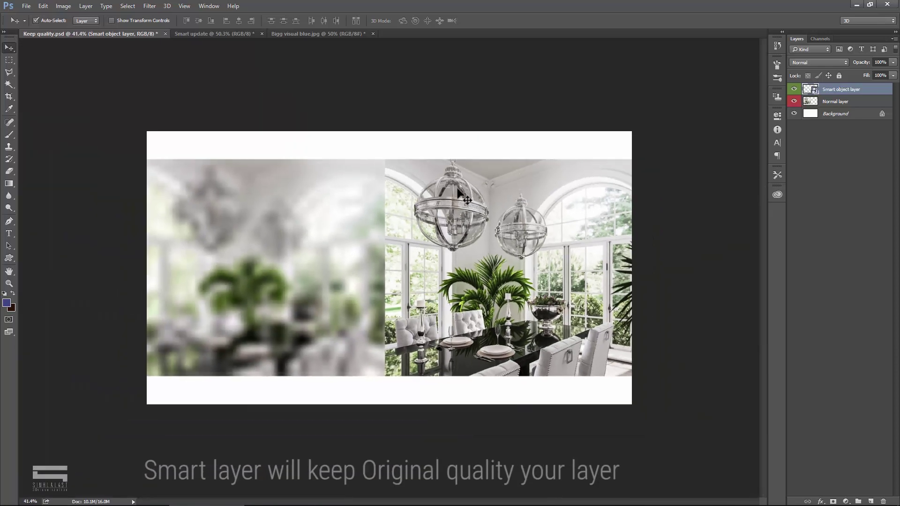
pyautogui.scroll(1, 458, 190)
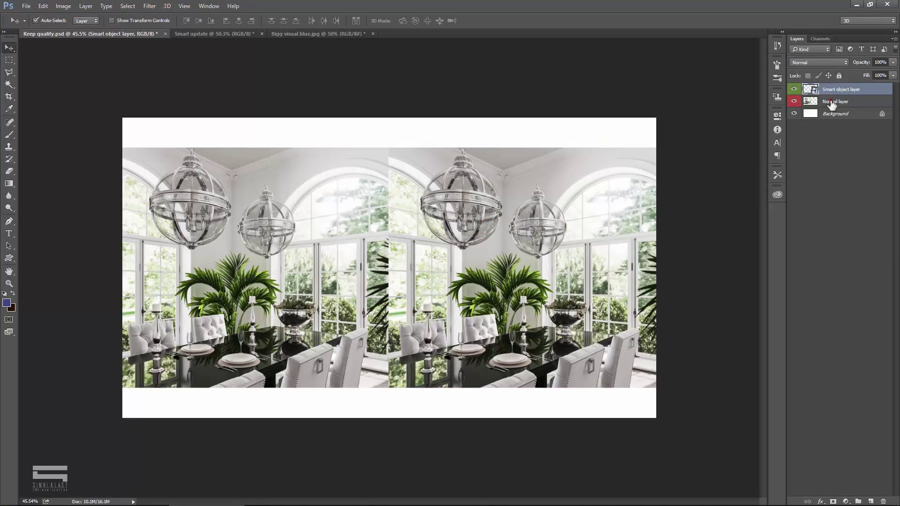
# Step: Distort the left Normal layer into a slanted perspective by pulling its right corners inward
pyautogui.click(831, 102)
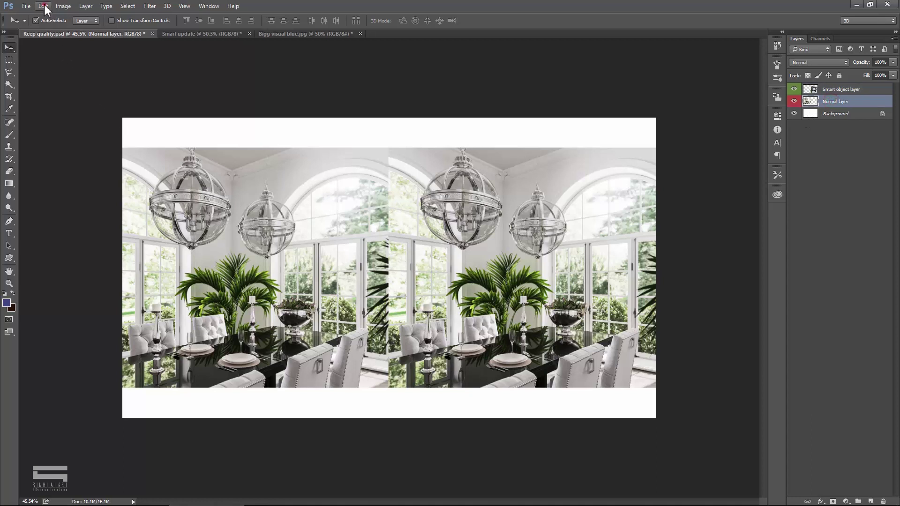
pyautogui.click(44, 6)
pyautogui.click(75, 189)
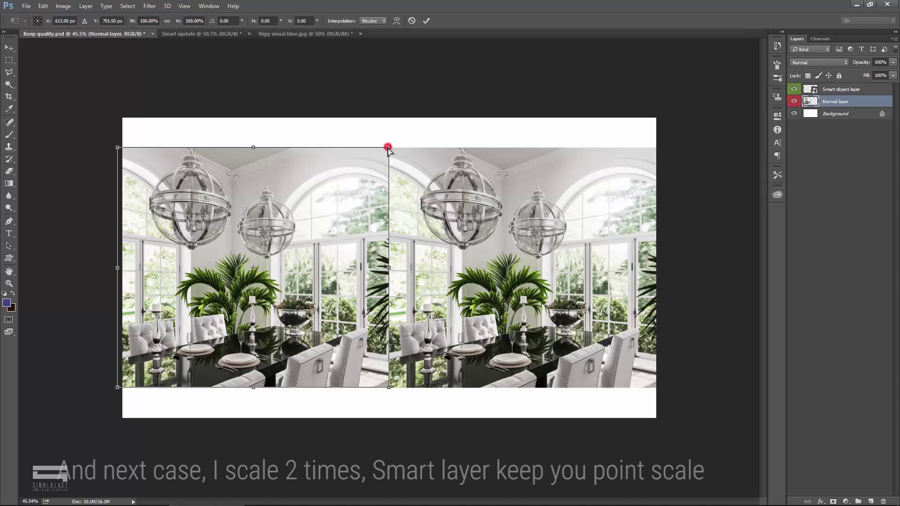
pyautogui.moveTo(388, 147); pyautogui.dragTo(327, 209)
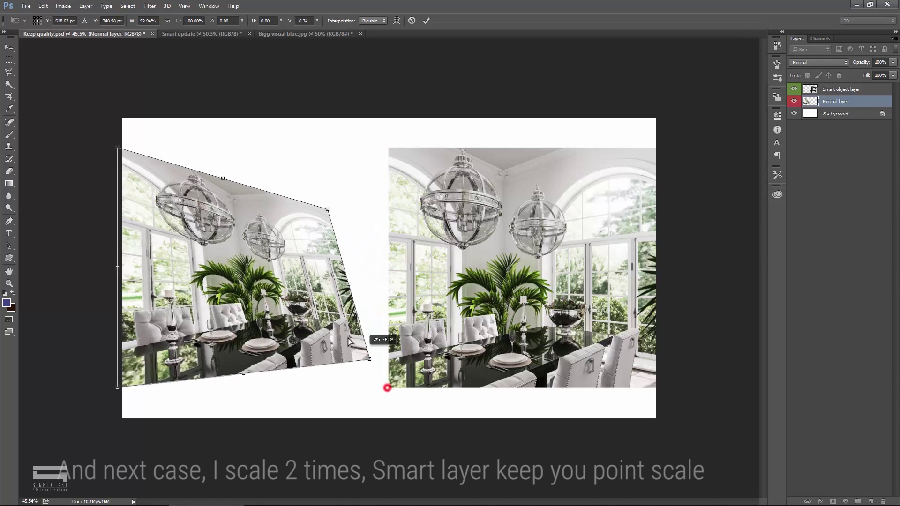
pyautogui.moveTo(389, 387); pyautogui.dragTo(312, 307)
pyautogui.moveTo(118, 268); pyautogui.dragTo(156, 265)
pyautogui.scroll(3, 303, 201)
pyautogui.moveTo(307, 190); pyautogui.dragTo(283, 207)
pyautogui.press('Return')
pyautogui.scroll(-1, 283, 214)
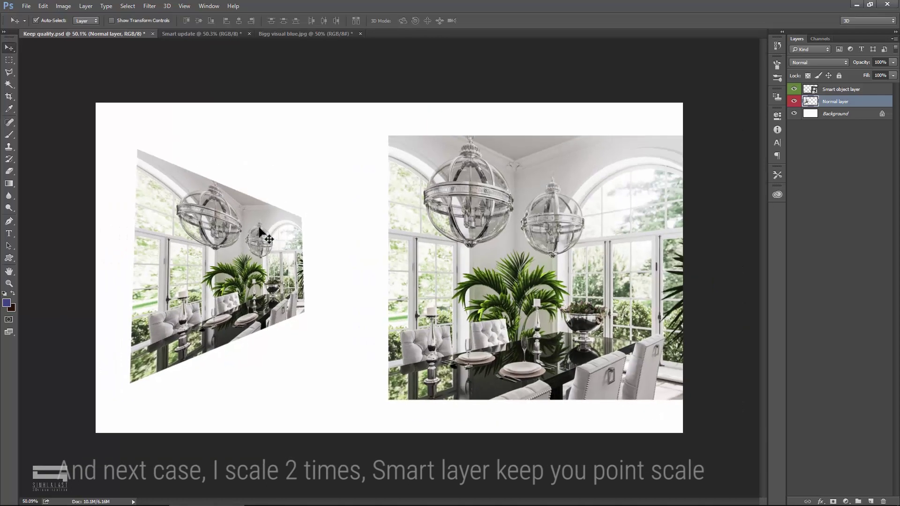
# Step: Give the right smart-object image a matching slanted perspective, squeezed to about half width
pyautogui.click(471, 220)
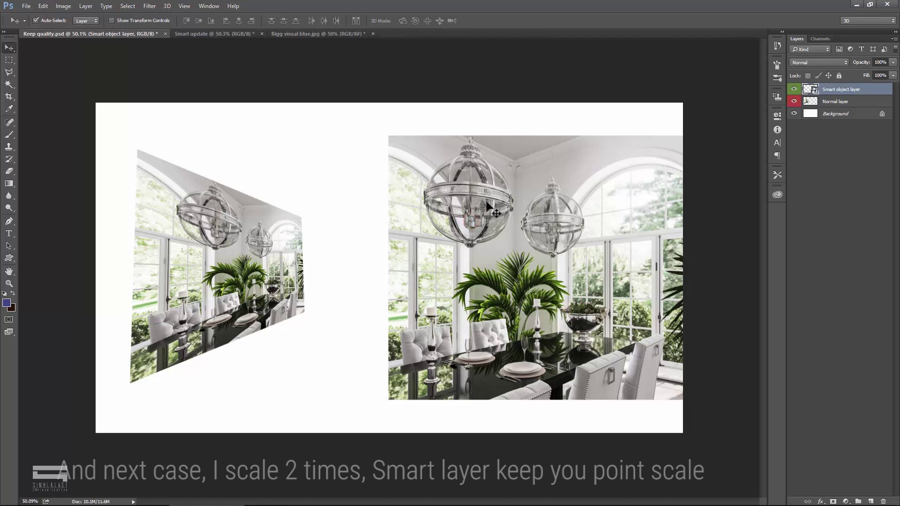
pyautogui.scroll(1, 187, 88)
pyautogui.click(42, 5)
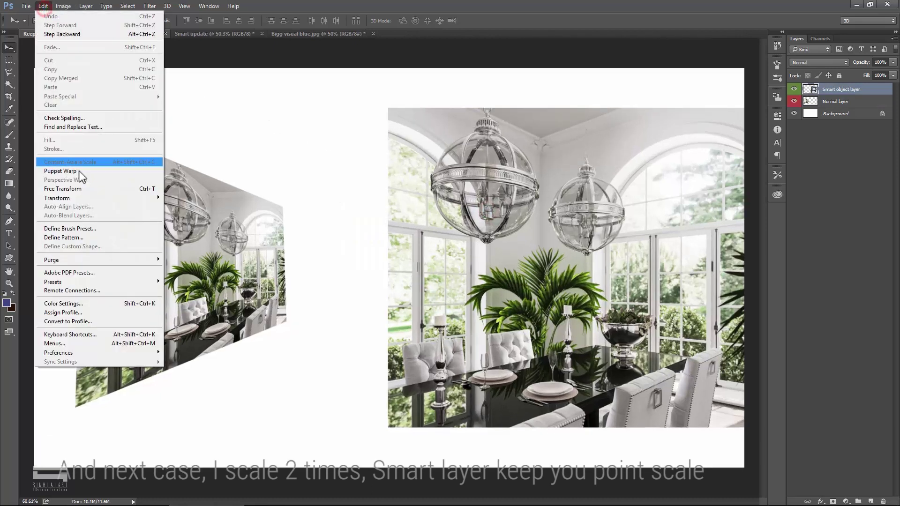
pyautogui.click(82, 186)
pyautogui.moveTo(506, 196); pyautogui.dragTo(455, 195)
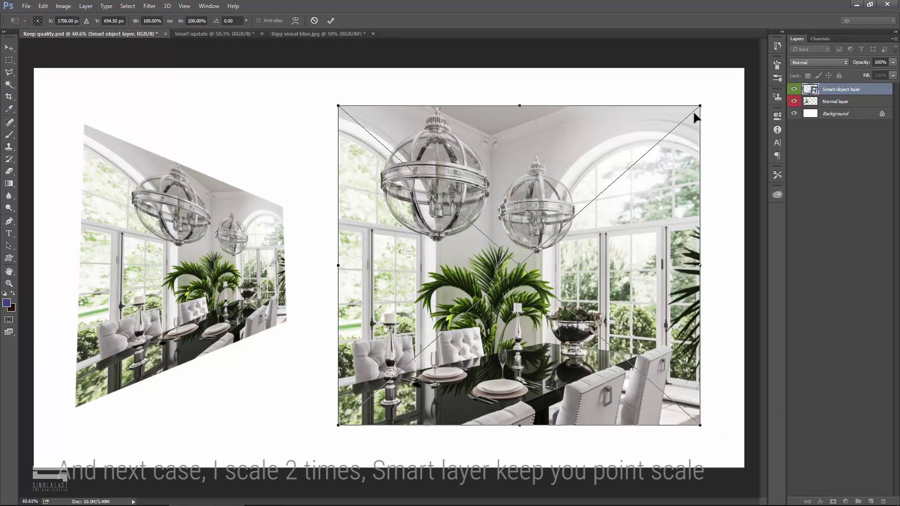
pyautogui.moveTo(700, 106); pyautogui.dragTo(699, 216)
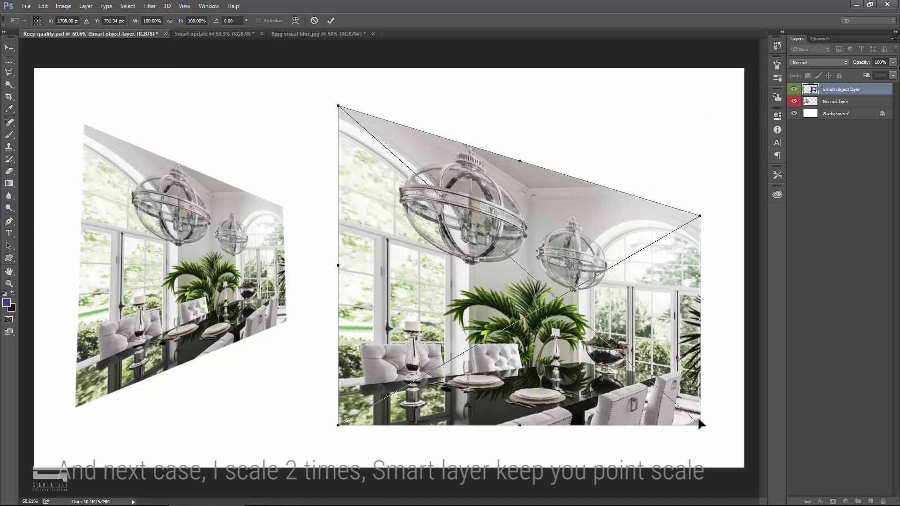
pyautogui.moveTo(699, 424); pyautogui.dragTo(700, 330)
pyautogui.moveTo(698, 272)
pyautogui.mouseDown()
pyautogui.moveTo(524, 272)
pyautogui.moveTo(558, 271)
pyautogui.mouseUp()
pyautogui.moveTo(558, 174); pyautogui.dragTo(547, 232)
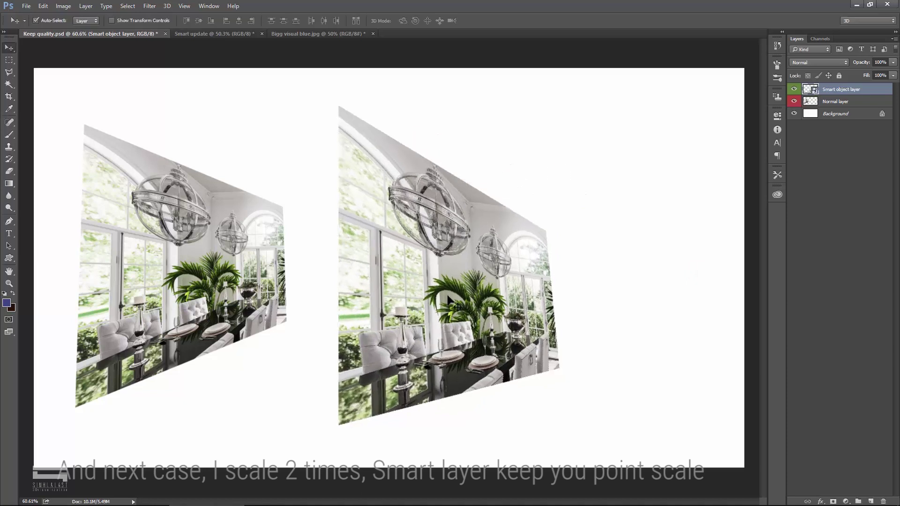
pyautogui.press('Return')
pyautogui.scroll(2, 474, 245)
# Step: Apply a second transform to the left normal-layer image, pulling its top-right corner inward
pyautogui.click(312, 253)
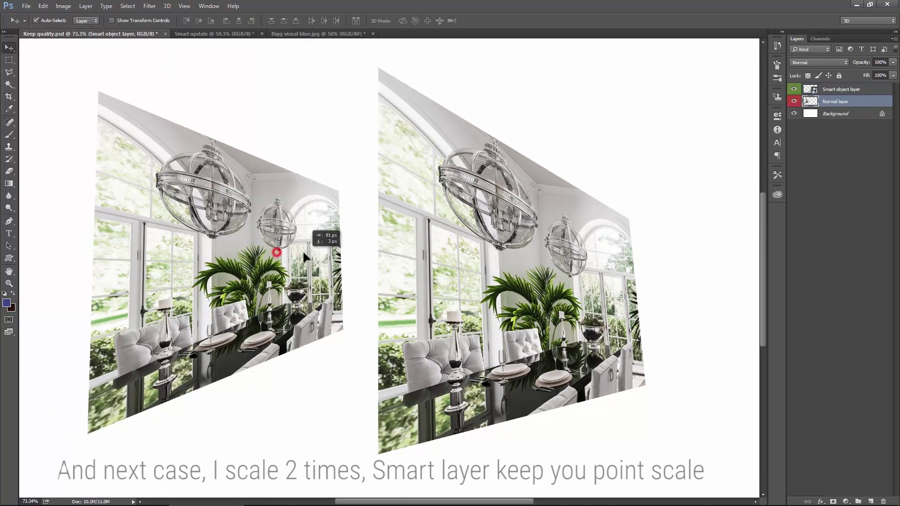
pyautogui.scroll(1, 292, 258)
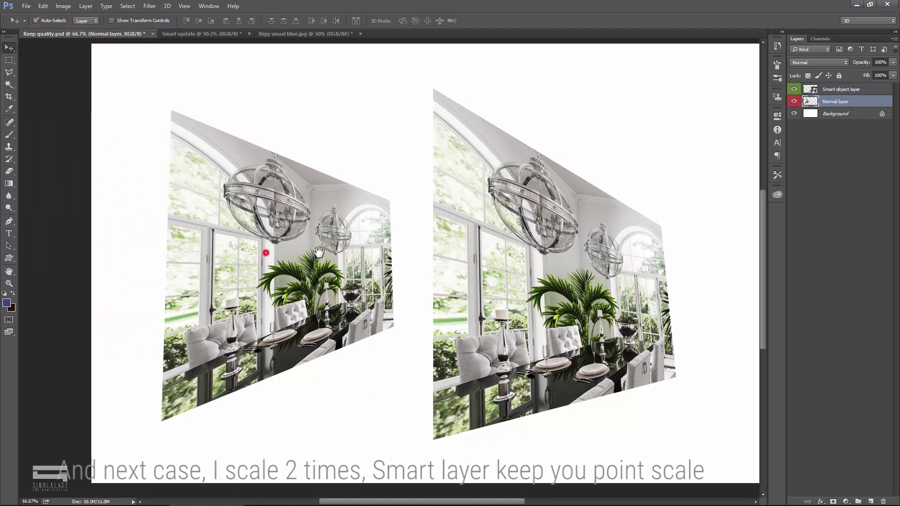
pyautogui.moveTo(266, 255); pyautogui.dragTo(264, 259)
pyautogui.click(43, 6)
pyautogui.click(70, 189)
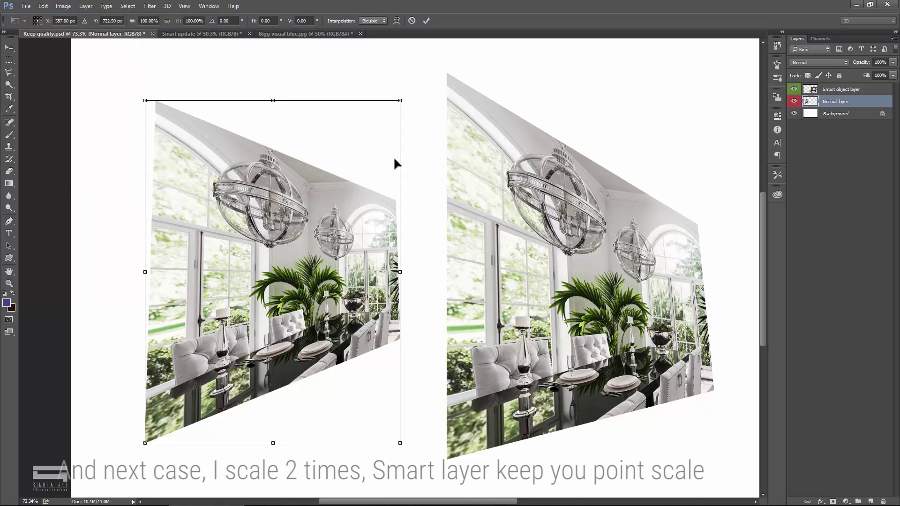
pyautogui.moveTo(401, 105); pyautogui.dragTo(380, 97)
pyautogui.press('Return')
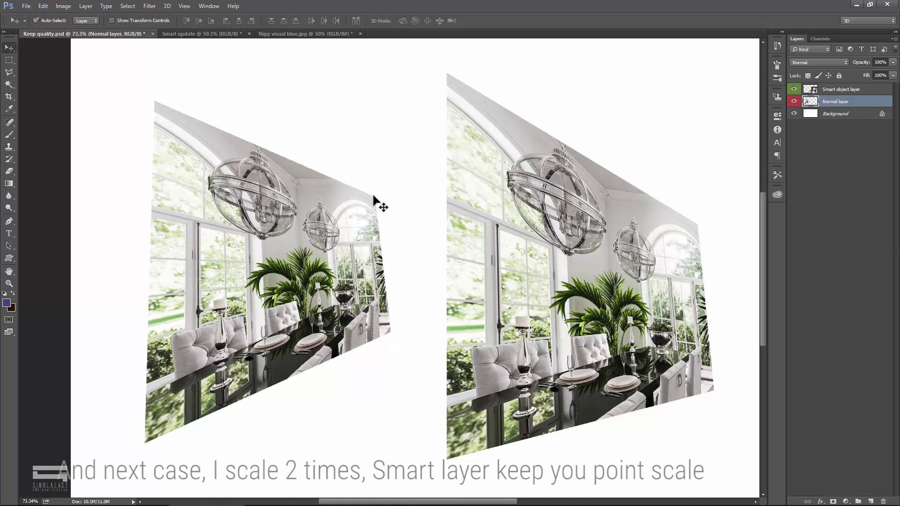
# Step: Select the right smart-object image and centre it in the view
pyautogui.moveTo(502, 202); pyautogui.dragTo(519, 193)
pyautogui.moveTo(562, 219); pyautogui.dragTo(424, 225)
pyautogui.click(42, 6)
pyautogui.moveTo(58, 197)
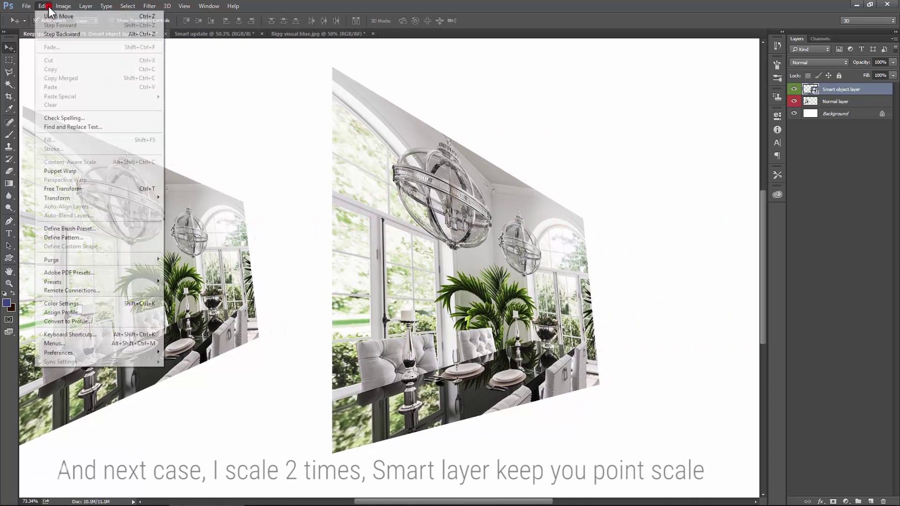
# Step: Raise the smart object's top-right corner and lower its bottom-right corner to soften the slant
pyautogui.click(70, 189)
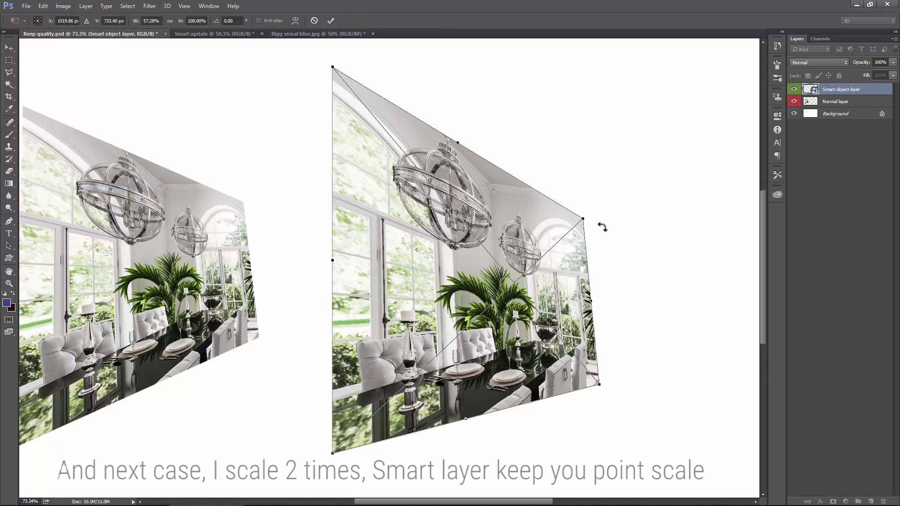
pyautogui.moveTo(583, 221); pyautogui.dragTo(615, 134)
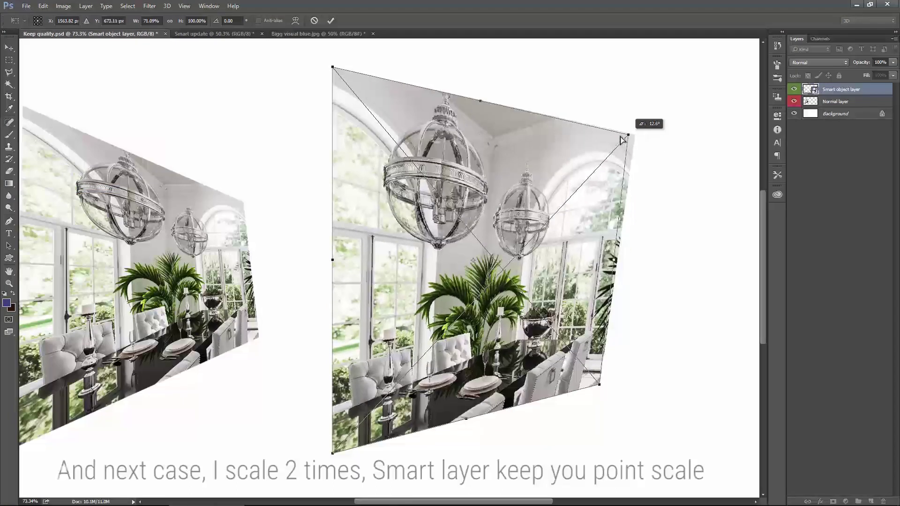
pyautogui.moveTo(600, 384); pyautogui.dragTo(630, 414)
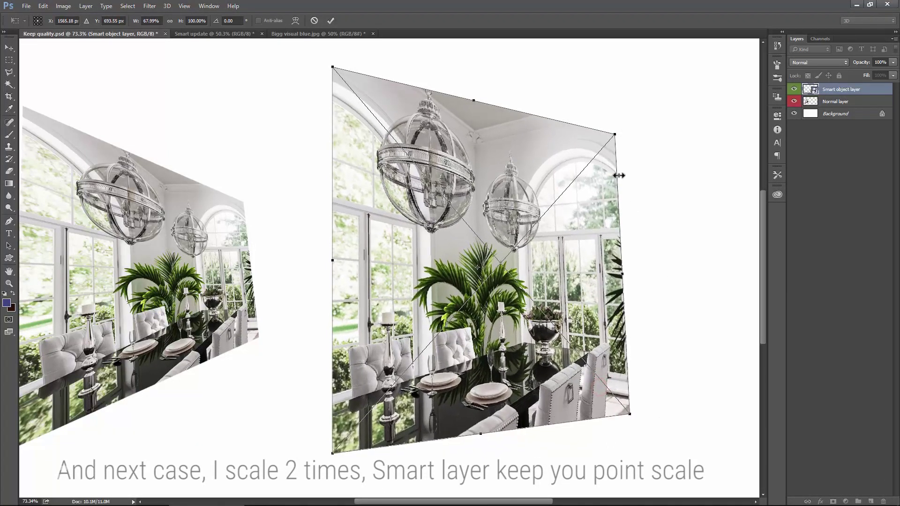
pyautogui.press('Return')
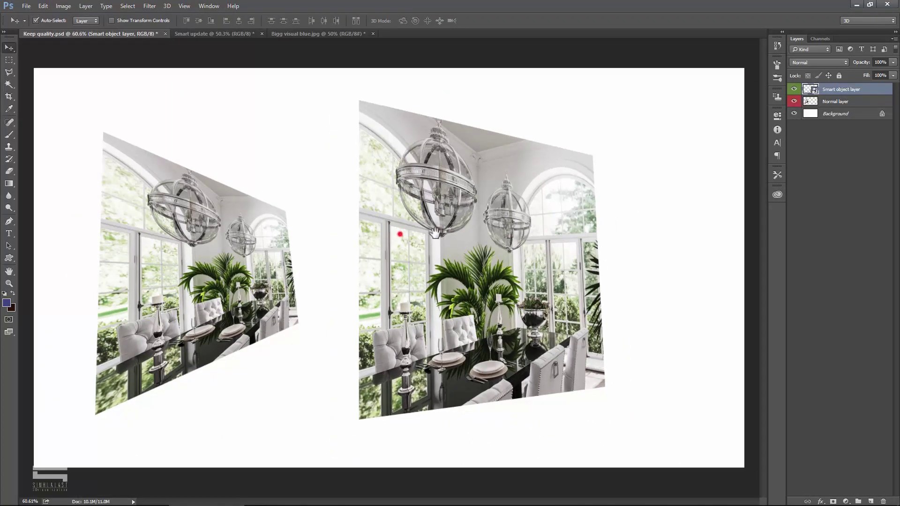
pyautogui.moveTo(329, 231); pyautogui.dragTo(381, 235)
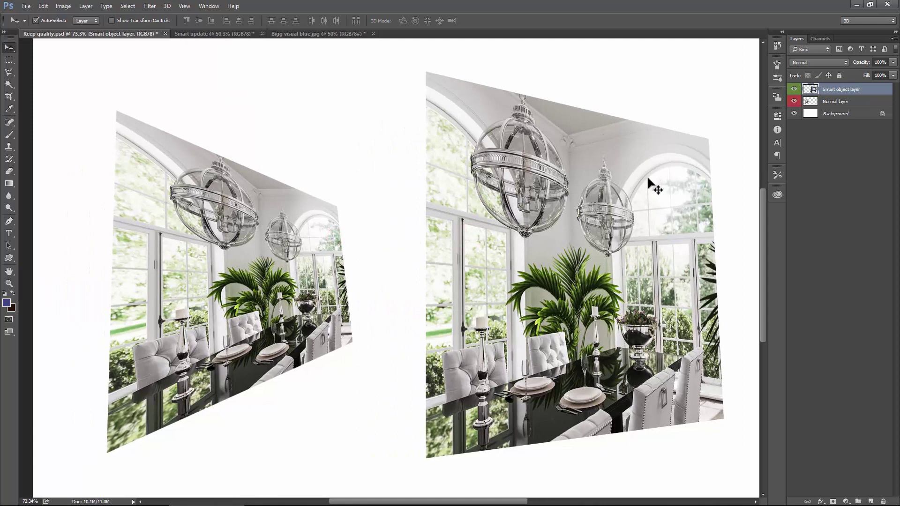
# Step: Select the Normal layer, then the Smart object layer, and bring up its layer options
pyautogui.click(841, 99)
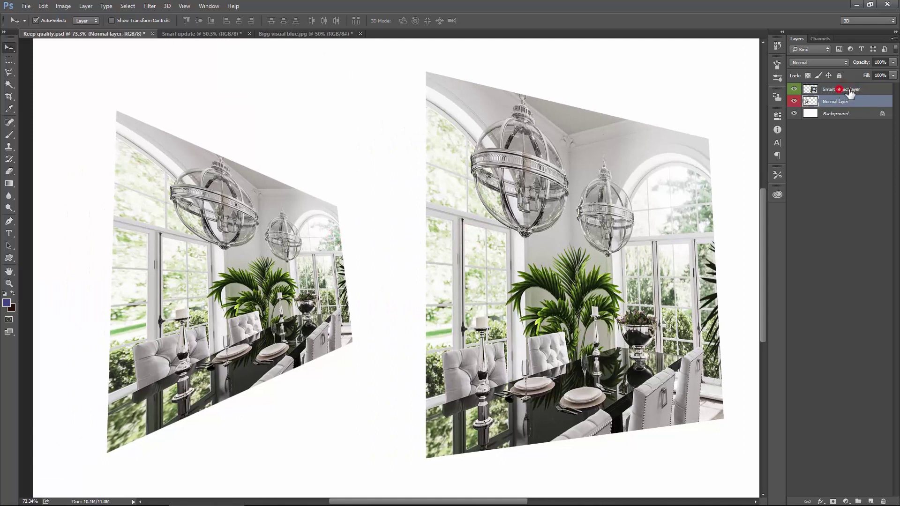
pyautogui.click(850, 93)
pyautogui.rightClick(849, 93)
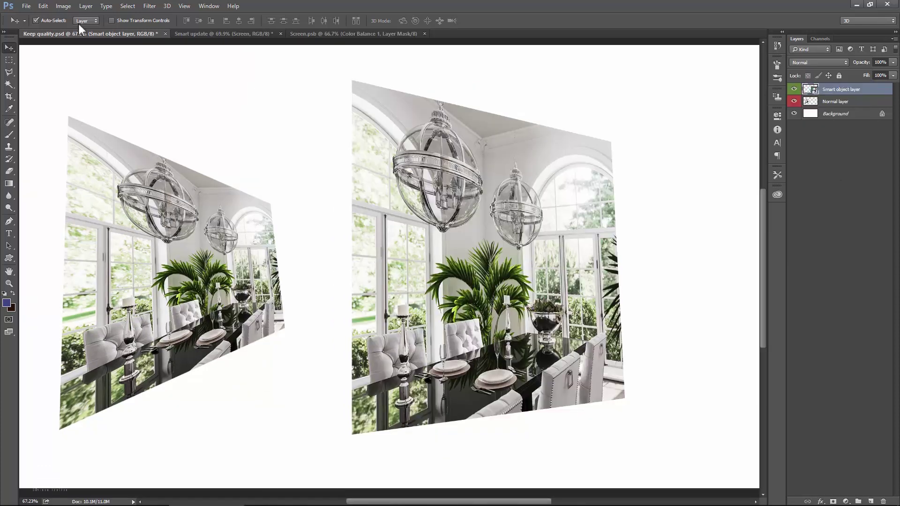
pyautogui.click(43, 6)
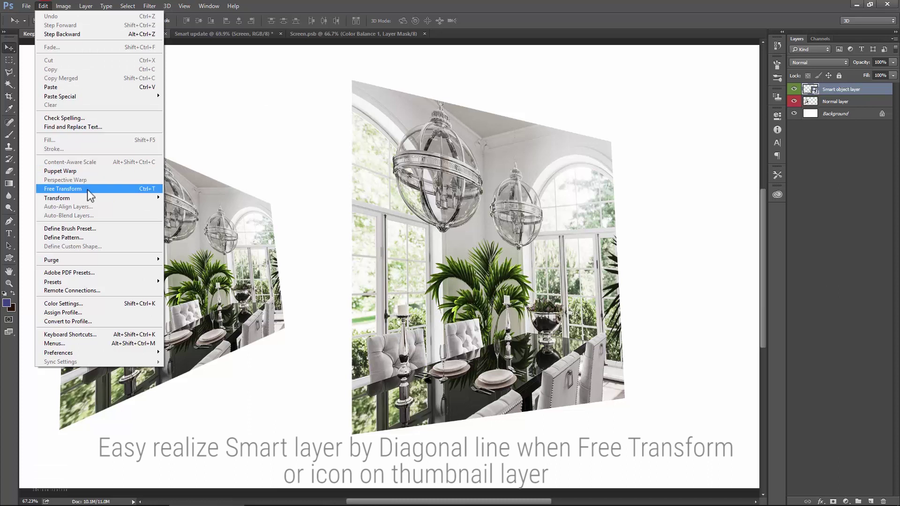
pyautogui.click(87, 189)
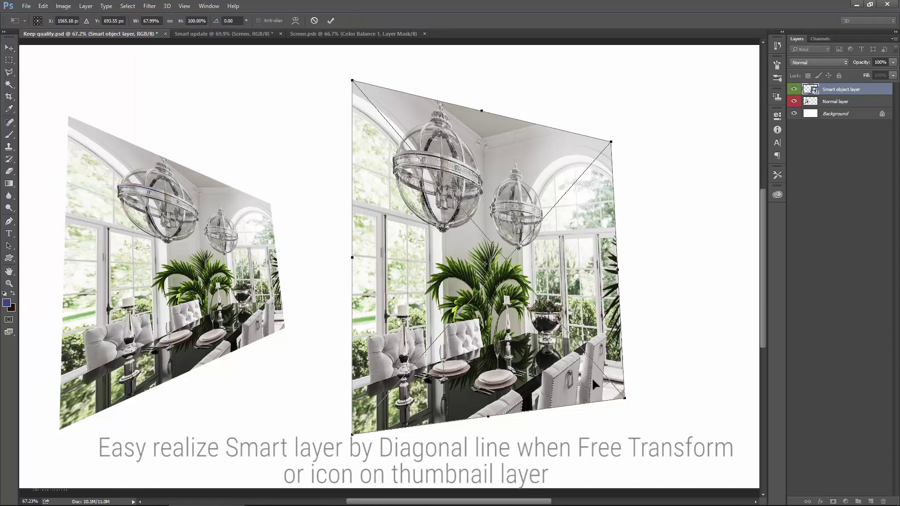
pyautogui.scroll(3, 591, 160)
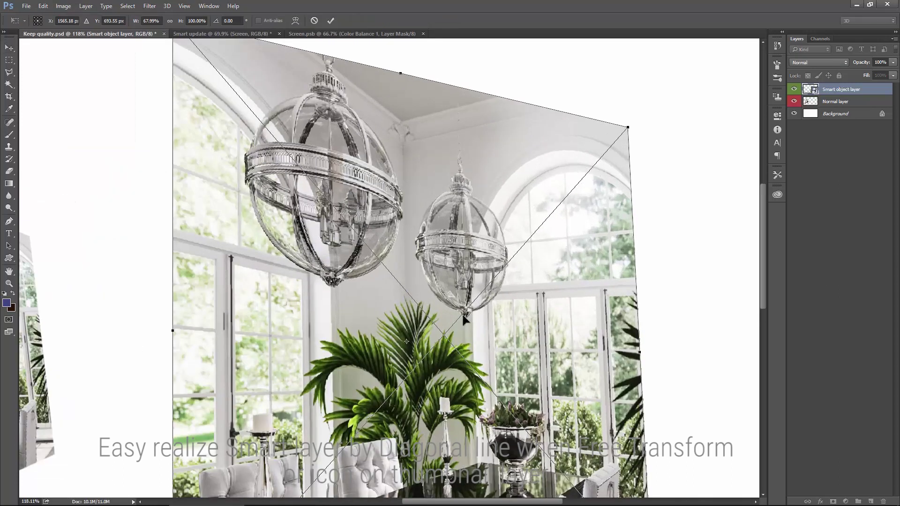
pyautogui.scroll(-3, 446, 336)
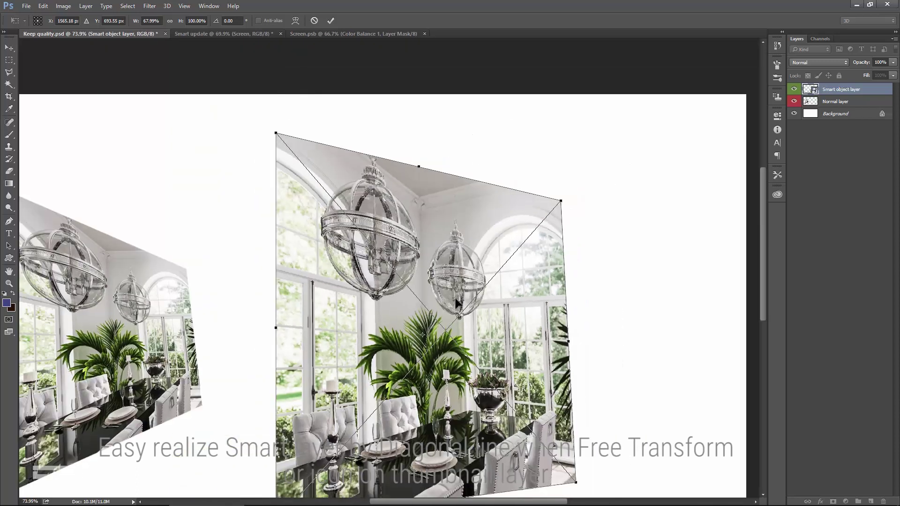
pyautogui.press('Return')
pyautogui.moveTo(459, 307); pyautogui.dragTo(456, 267)
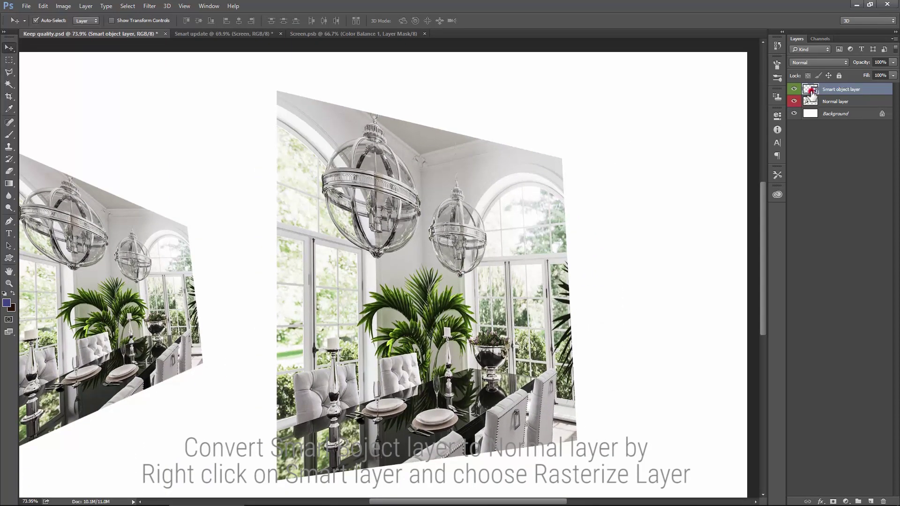
# Step: Rasterize the Smart object layer into plain pixels and move it slightly
pyautogui.rightClick(877, 94)
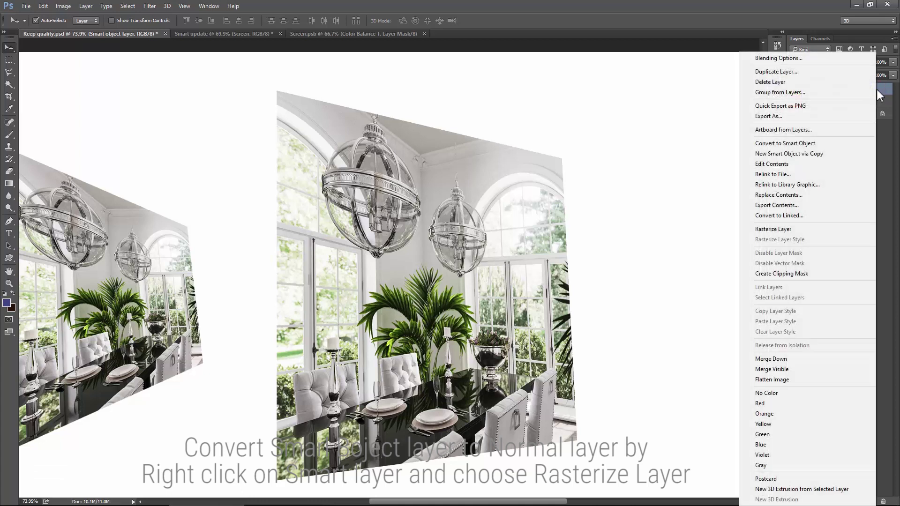
pyautogui.click(793, 228)
pyautogui.moveTo(490, 230)
pyautogui.mouseDown()
pyautogui.moveTo(454, 233)
pyautogui.moveTo(504, 241)
pyautogui.mouseUp()
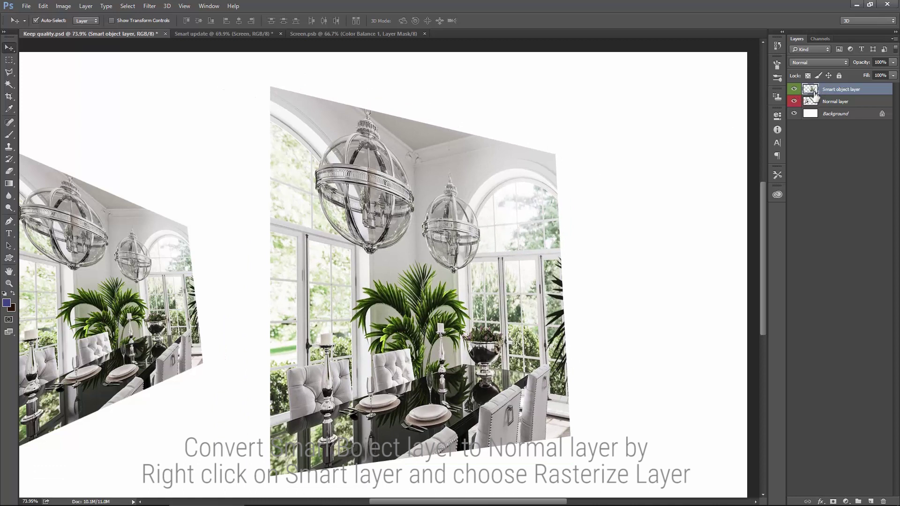
# Step: Free Transform the rasterized image to shift it slightly right and down
pyautogui.click(43, 6)
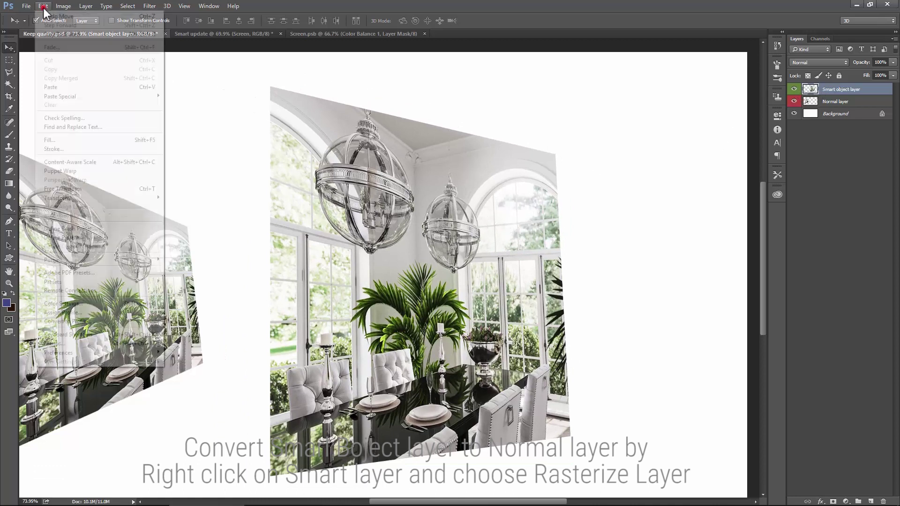
pyautogui.click(72, 189)
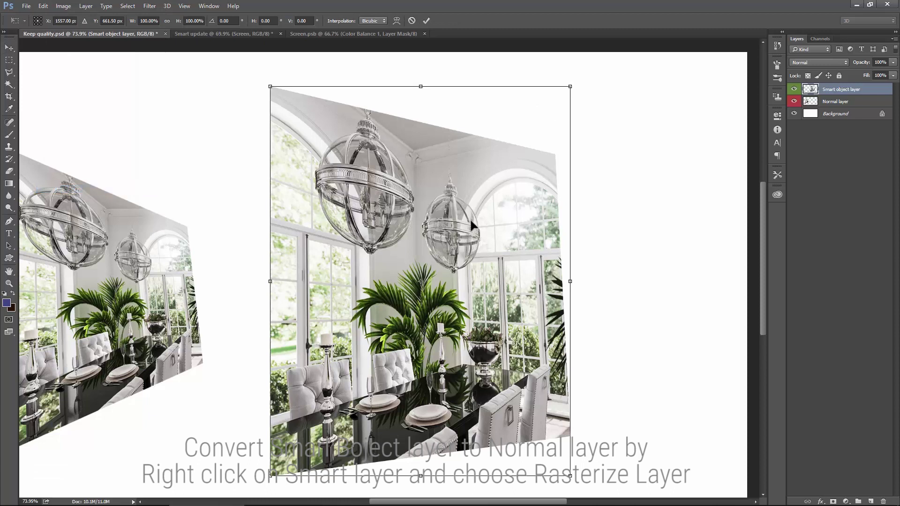
pyautogui.moveTo(453, 201); pyautogui.dragTo(457, 208)
pyautogui.press('Return')
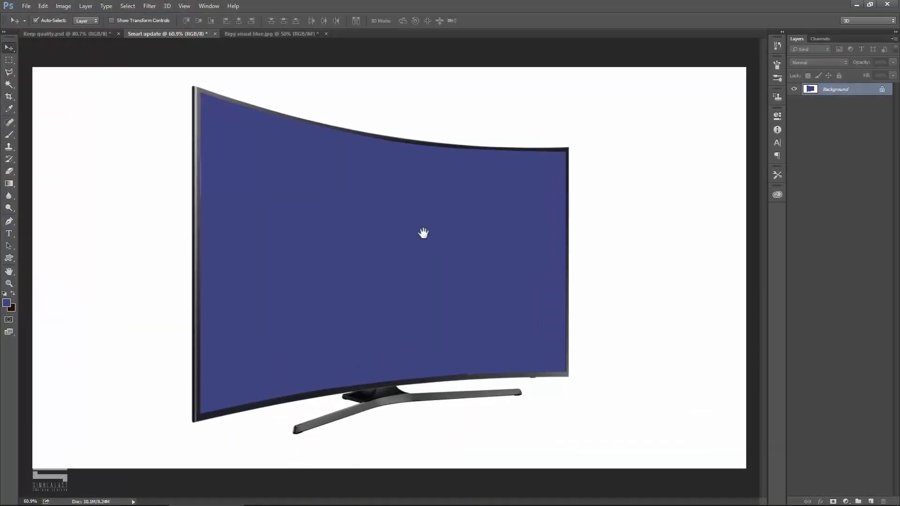
# Step: Switch to the Bigg visual blue.jpg document and zoom in on the night landscape
pyautogui.scroll(1, 424, 232)
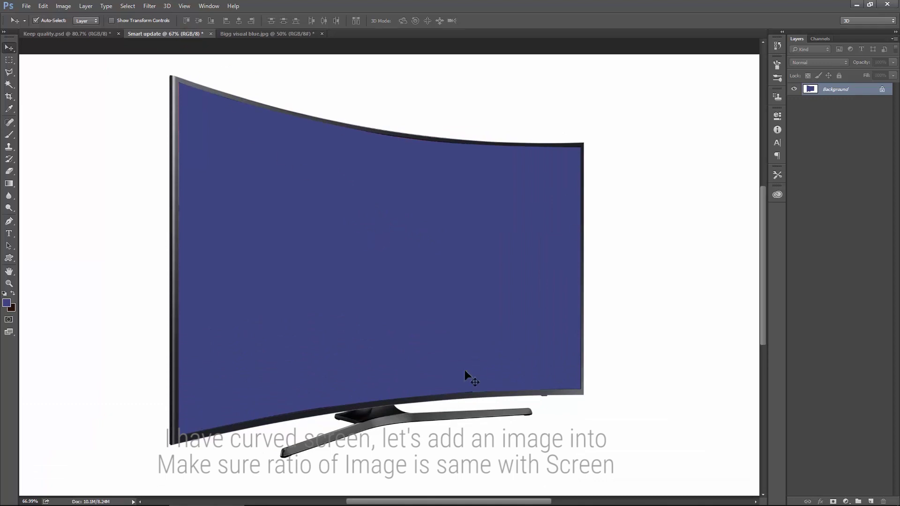
pyautogui.click(268, 33)
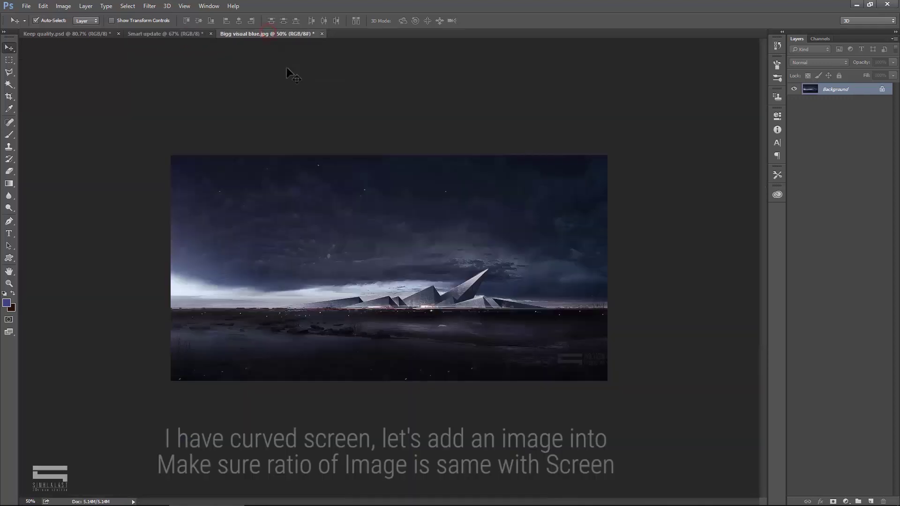
pyautogui.moveTo(389, 224); pyautogui.dragTo(397, 266)
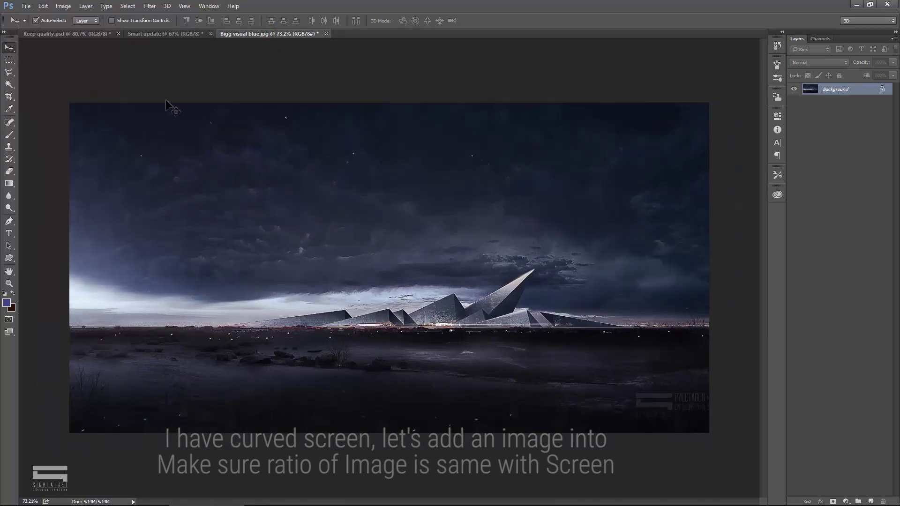
# Step: Check the landscape's image size (1864 x 963 px) and close the dialog unchanged
pyautogui.click(64, 10)
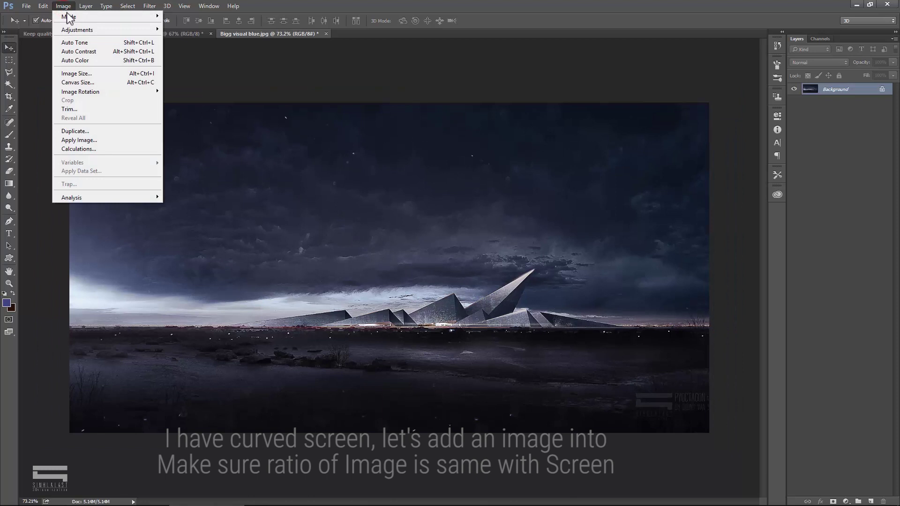
pyautogui.click(91, 74)
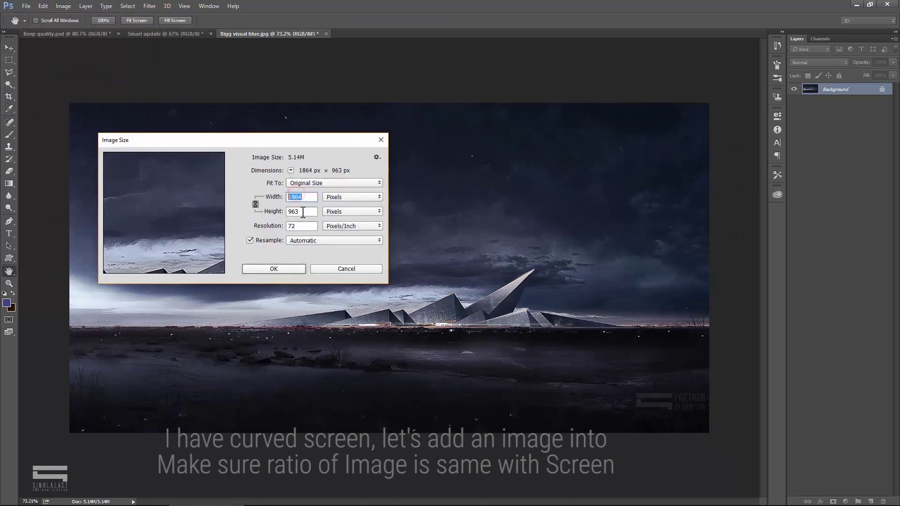
pyautogui.doubleClick(300, 197)
pyautogui.click(333, 269)
# Step: Marquee-select the entire landscape image and copy it
pyautogui.click(9, 60)
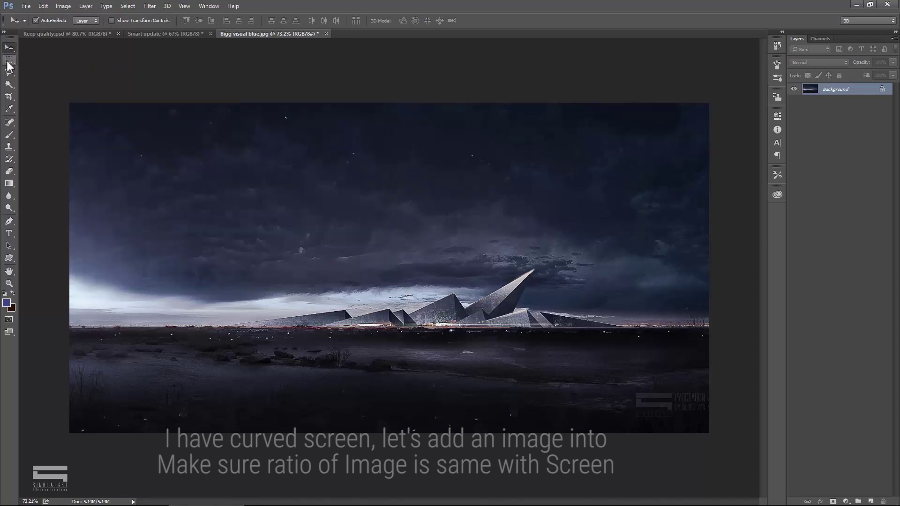
pyautogui.moveTo(59, 88); pyautogui.dragTo(713, 450)
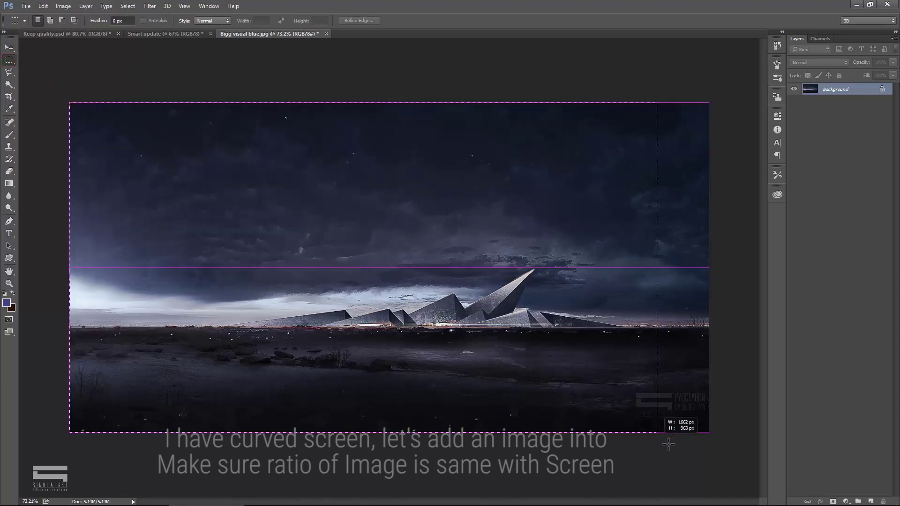
pyautogui.rightClick(370, 200)
pyautogui.click(319, 184)
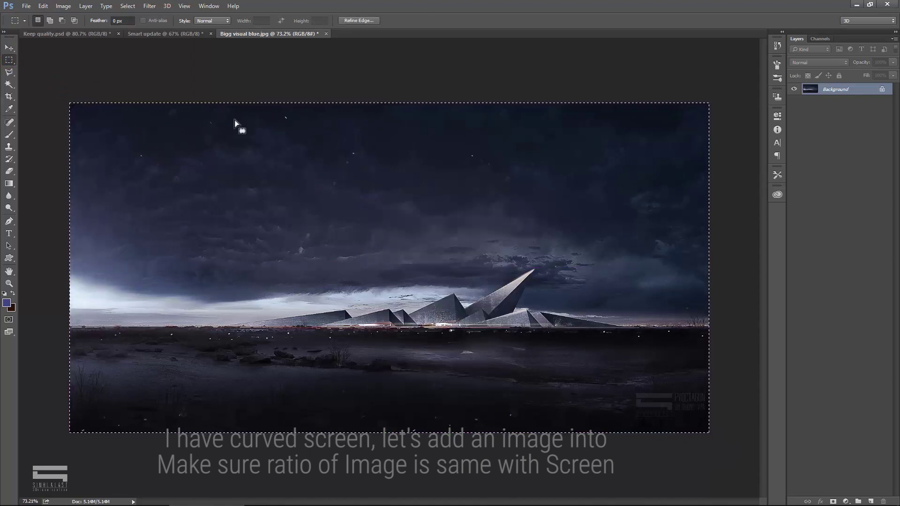
pyautogui.click(120, 9)
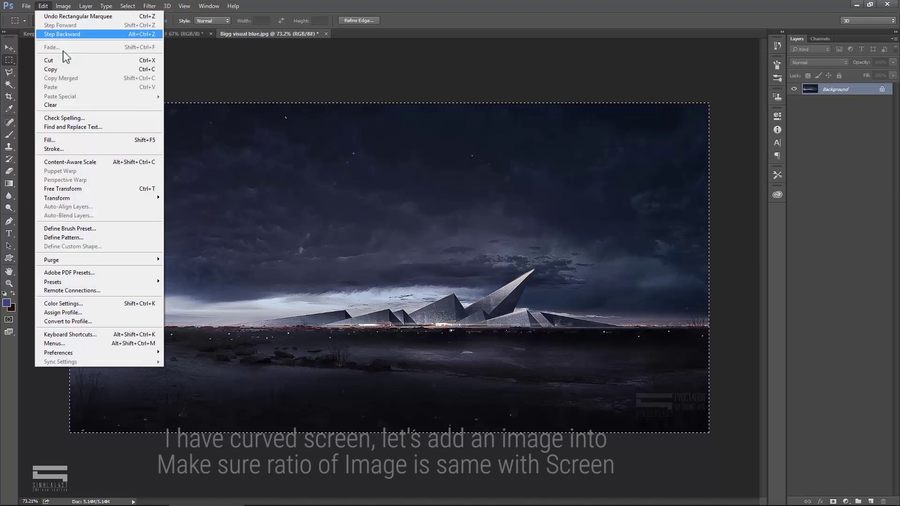
pyautogui.click(67, 68)
# Step: Paste the copied night landscape into the curved TV document as Layer 1
pyautogui.click(155, 35)
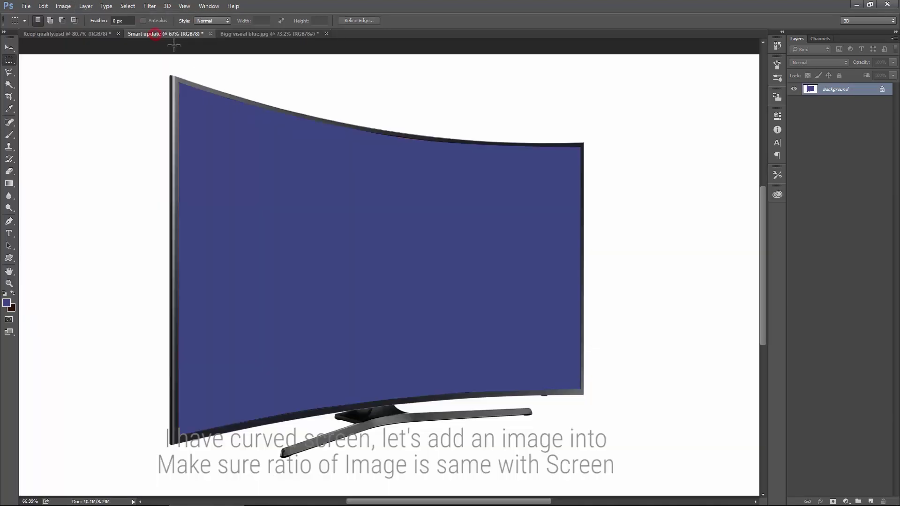
pyautogui.scroll(-1, 320, 167)
pyautogui.scroll(-2, 312, 172)
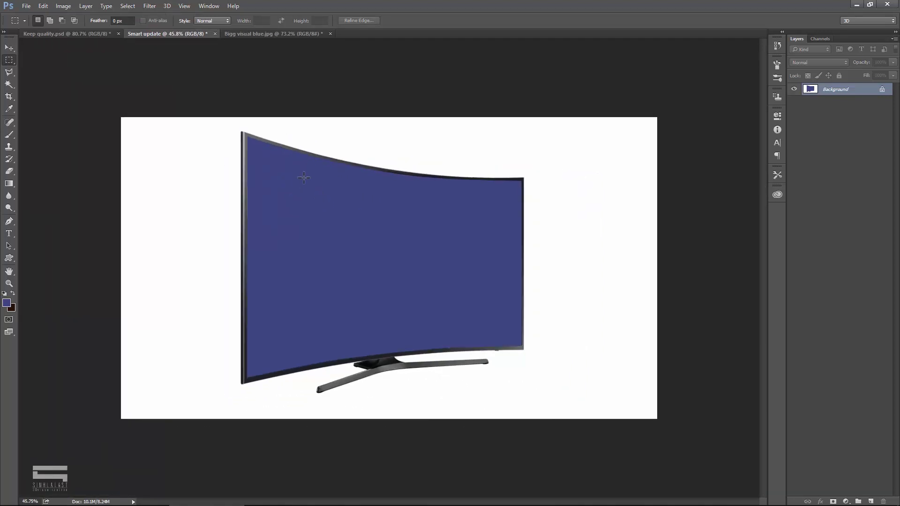
pyautogui.click(83, 8)
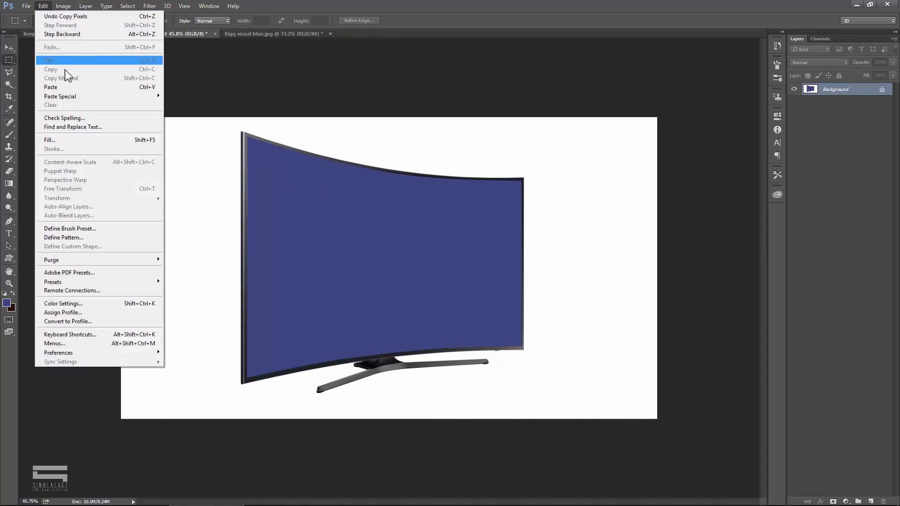
pyautogui.click(64, 87)
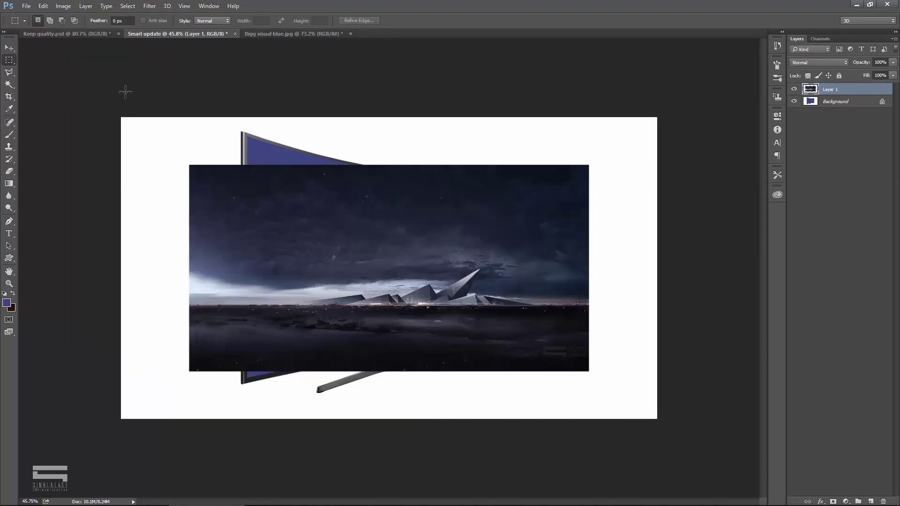
pyautogui.press('v')
pyautogui.scroll(2, 328, 211)
# Step: Rename Layer 1 to 'Screen' and convert it to a smart object
pyautogui.moveTo(339, 201); pyautogui.dragTo(349, 208)
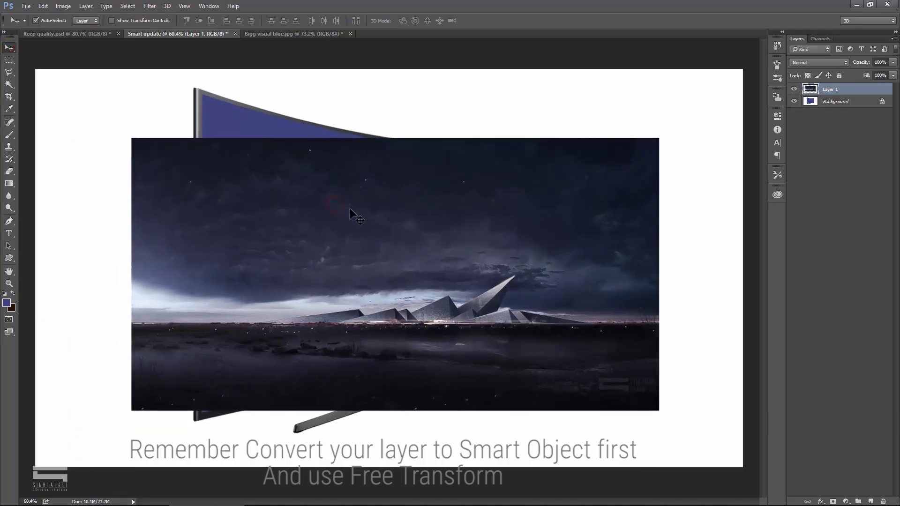
pyautogui.scroll(1, 350, 208)
pyautogui.moveTo(440, 231); pyautogui.dragTo(431, 228)
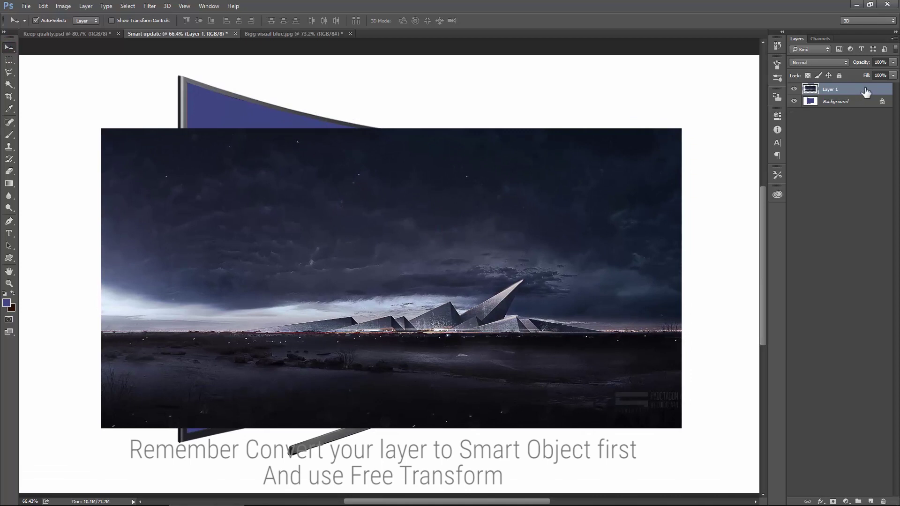
pyautogui.doubleClick(831, 89)
pyautogui.write('Screen')
pyautogui.press('Return')
pyautogui.rightClick(865, 96)
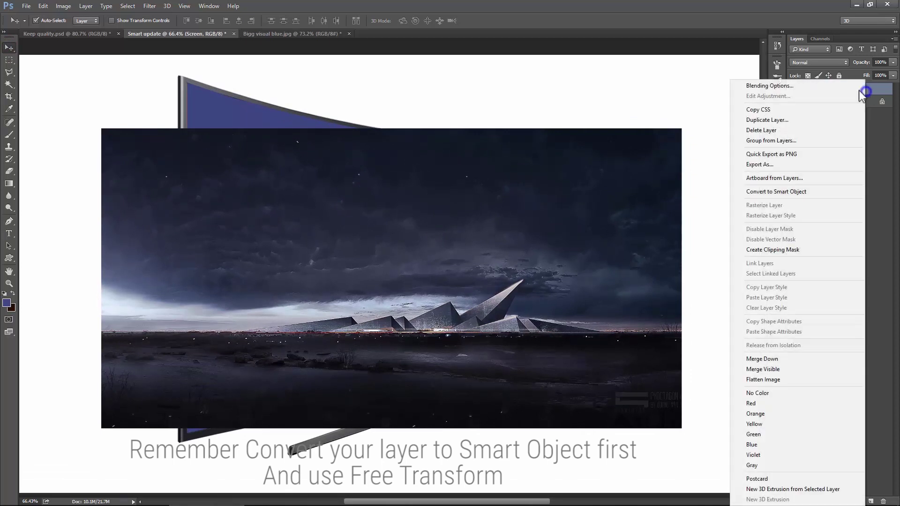
pyautogui.click(817, 193)
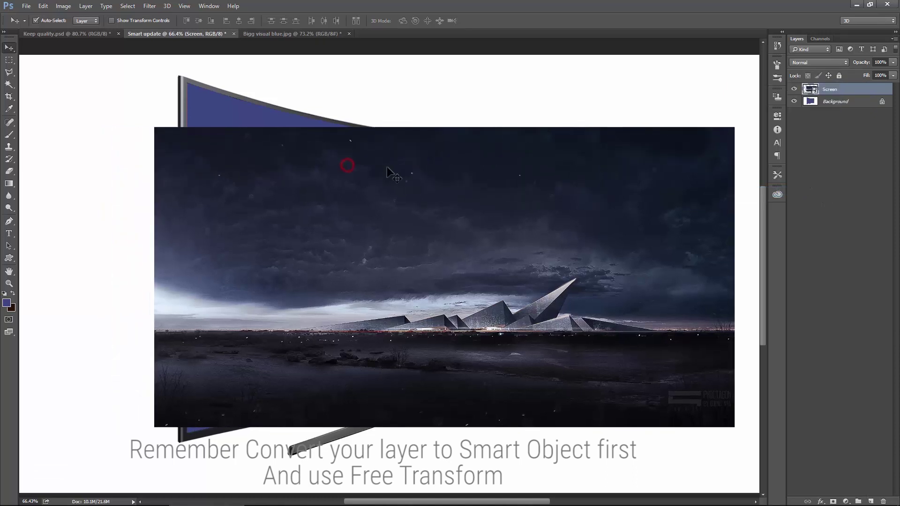
# Step: Align the Screen layer with the curved TV's top-left corner
pyautogui.moveTo(543, 205); pyautogui.dragTo(494, 203)
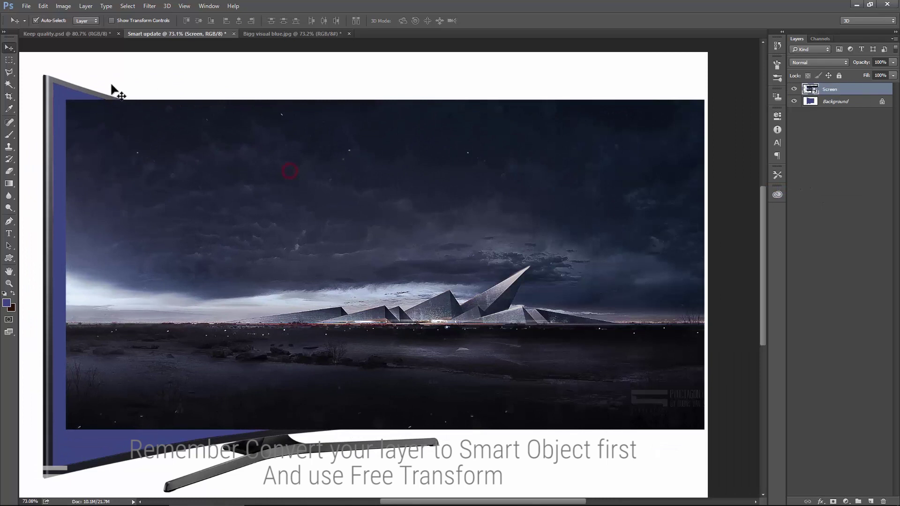
pyautogui.scroll(3, 343, 185)
pyautogui.moveTo(277, 179)
pyautogui.mouseDown()
pyautogui.moveTo(282, 187)
pyautogui.moveTo(268, 175)
pyautogui.mouseUp()
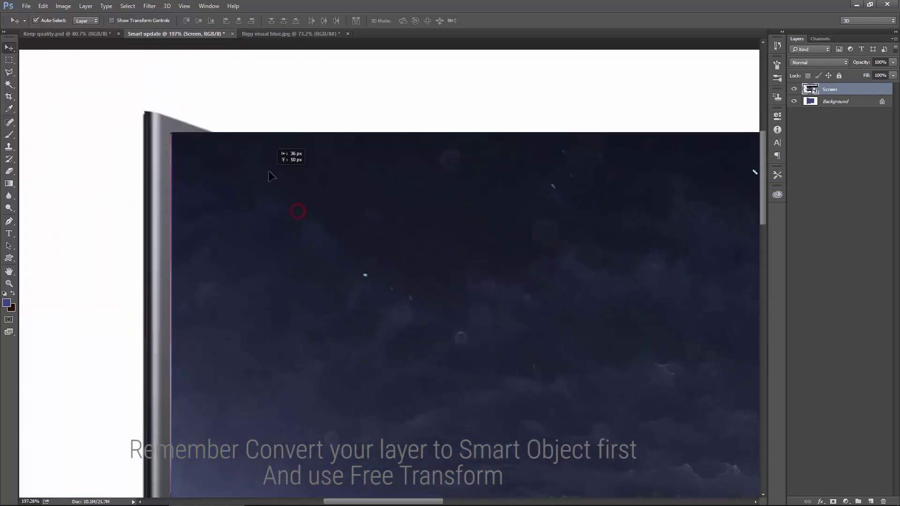
pyautogui.scroll(-3, 267, 175)
pyautogui.scroll(-1, 314, 175)
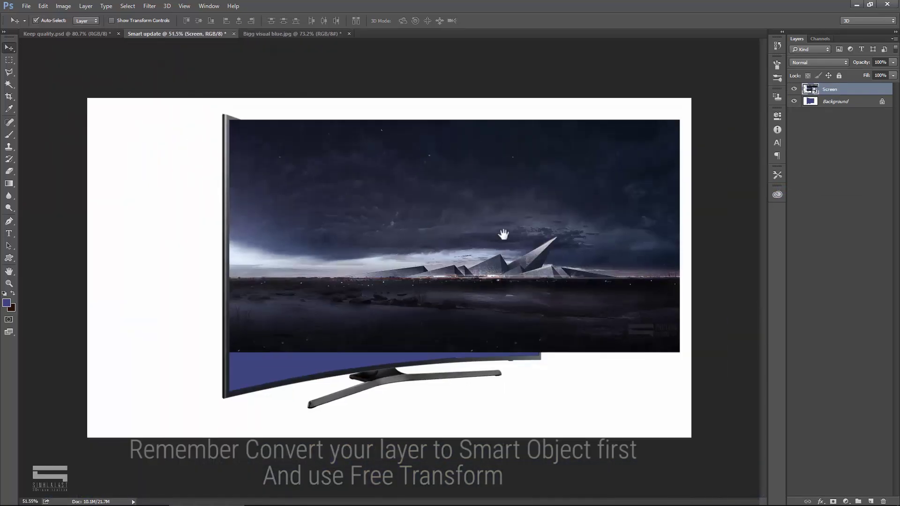
pyautogui.scroll(4, 520, 231)
# Step: Free-transform the Screen layer, resizing its width and height to the TV screen
pyautogui.click(43, 6)
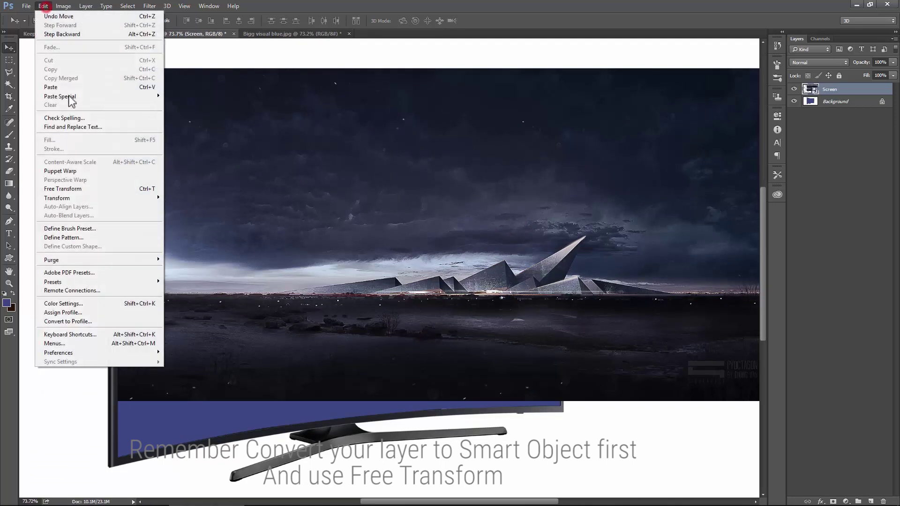
pyautogui.click(62, 189)
pyautogui.moveTo(603, 203); pyautogui.dragTo(511, 201)
pyautogui.scroll(2, 542, 209)
pyautogui.moveTo(683, 235)
pyautogui.mouseDown()
pyautogui.moveTo(397, 235)
pyautogui.moveTo(448, 224)
pyautogui.mouseUp()
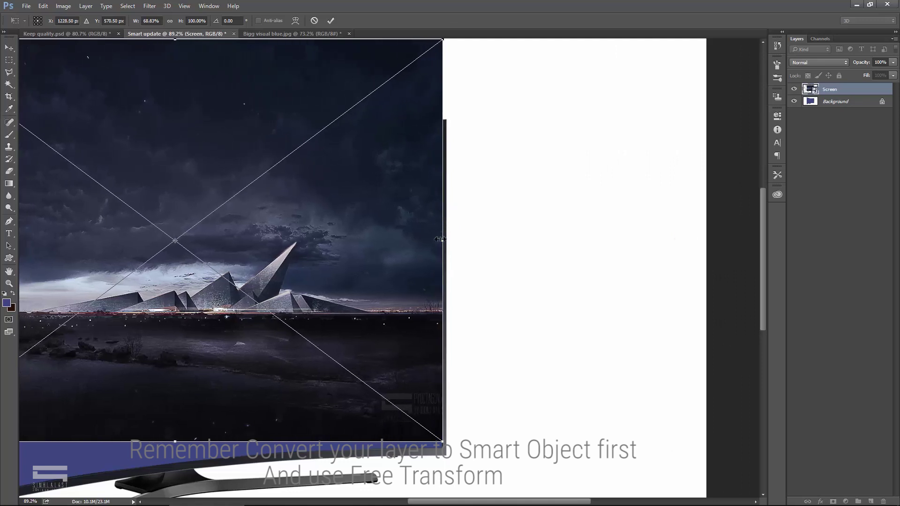
pyautogui.moveTo(397, 266); pyautogui.dragTo(464, 196)
pyautogui.moveTo(247, 367); pyautogui.dragTo(248, 376)
pyautogui.scroll(1, 423, 275)
pyautogui.scroll(2, 424, 275)
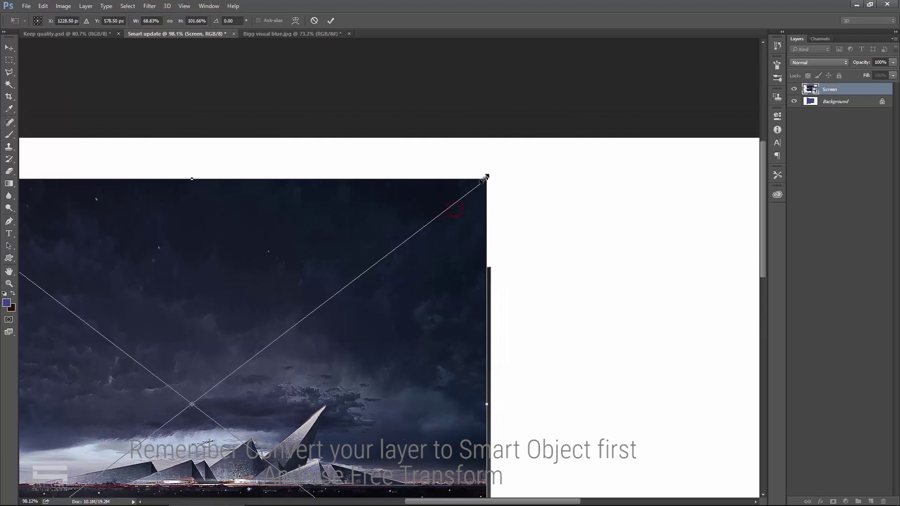
# Step: Distort the top-right and bottom-left corners onto the TV screen's corners
pyautogui.moveTo(487, 180); pyautogui.dragTo(485, 291)
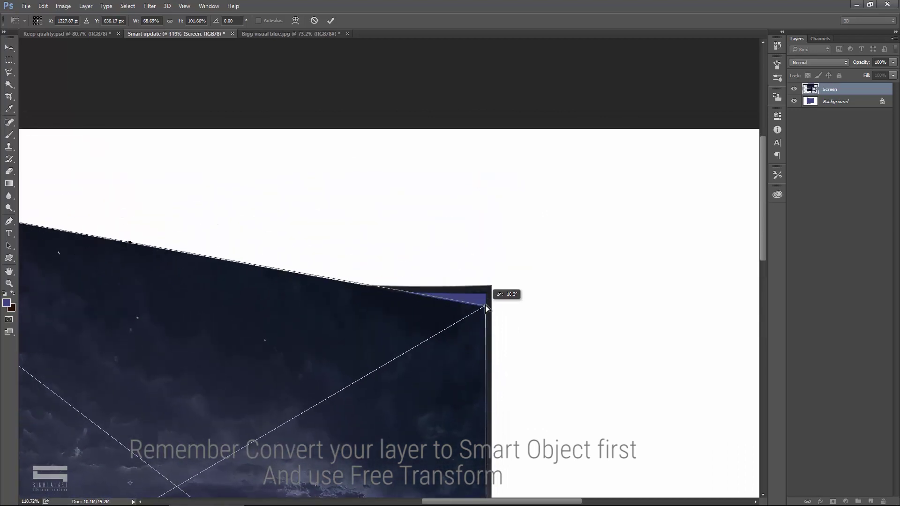
pyautogui.scroll(3, 378, 289)
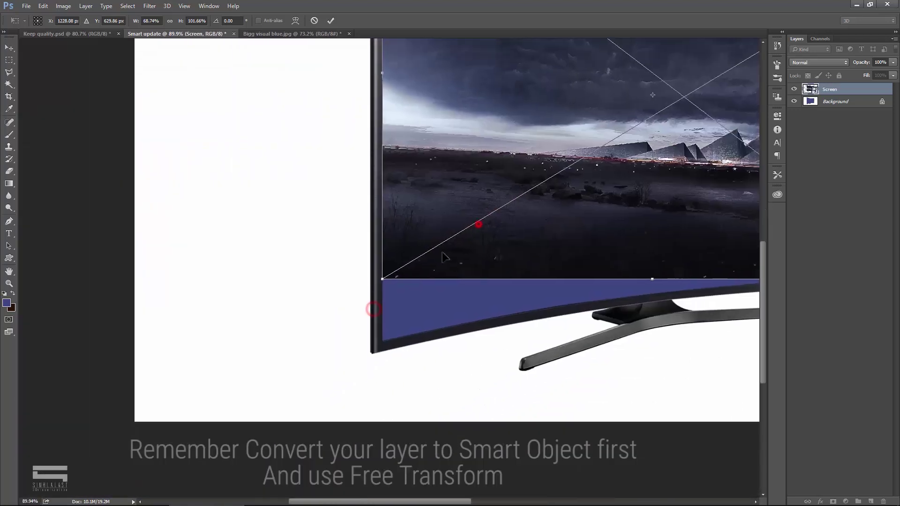
pyautogui.moveTo(374, 282); pyautogui.dragTo(372, 392)
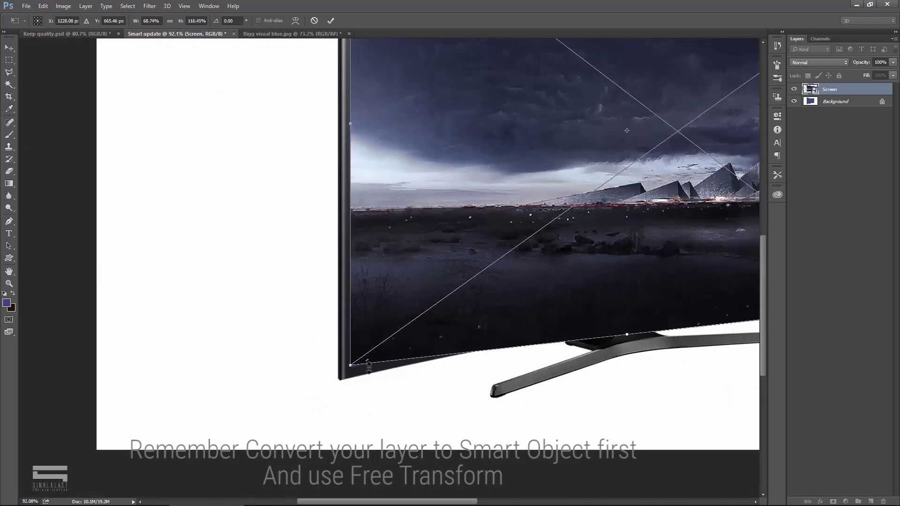
pyautogui.scroll(5, 346, 363)
pyautogui.moveTo(347, 358); pyautogui.dragTo(347, 360)
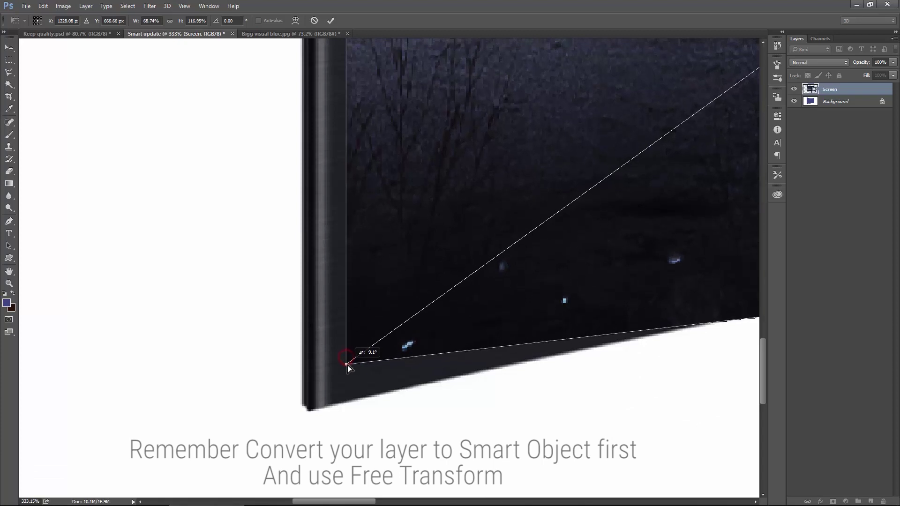
pyautogui.scroll(-5, 195, 338)
pyautogui.scroll(1, 401, 229)
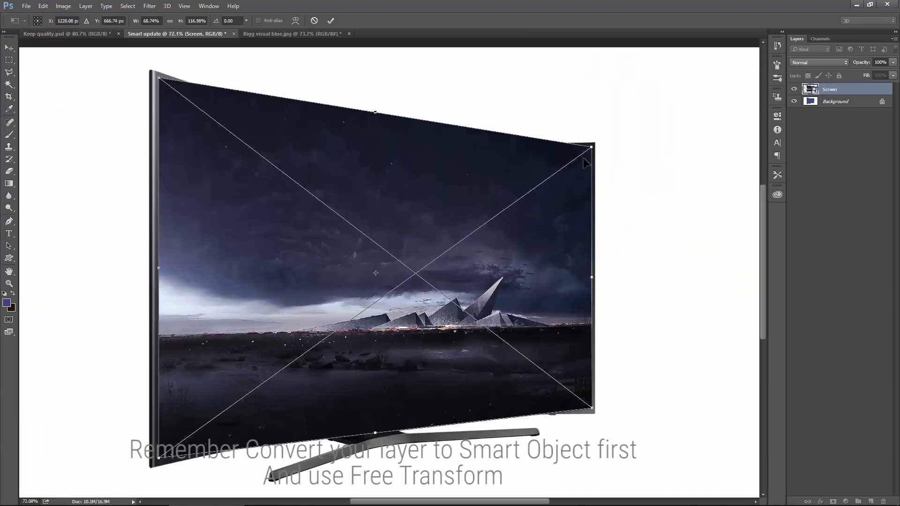
pyautogui.scroll(1, 584, 161)
# Step: Switch to Warp and curve the image's top edge to follow the TV bezel
pyautogui.rightClick(583, 158)
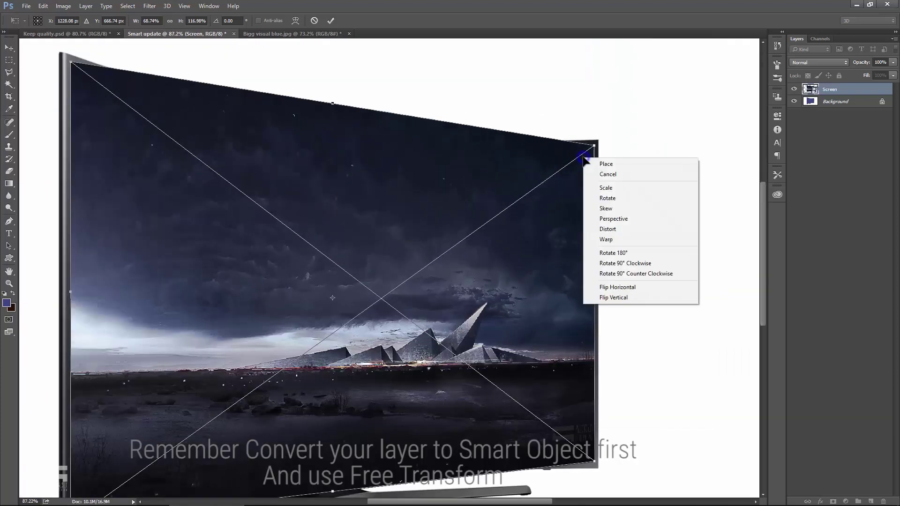
pyautogui.click(605, 239)
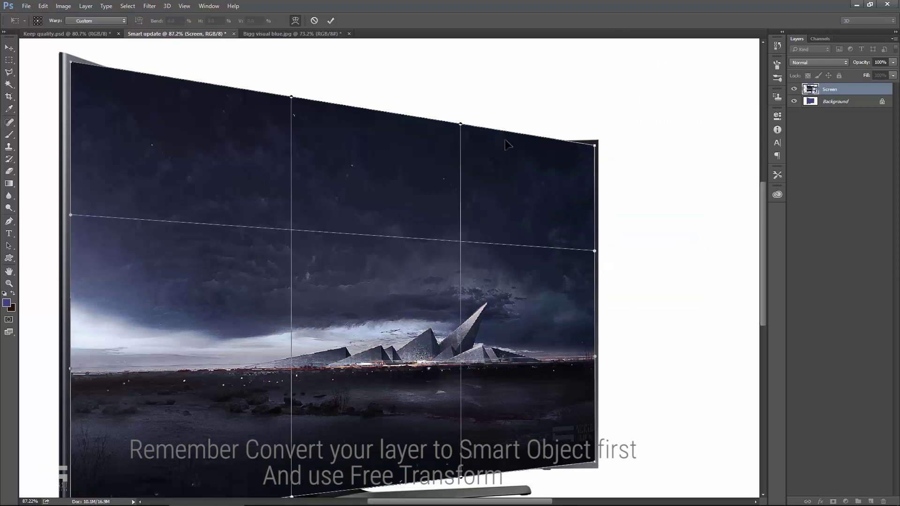
pyautogui.scroll(1, 384, 274)
pyautogui.moveTo(432, 179)
pyautogui.mouseDown()
pyautogui.moveTo(408, 216)
pyautogui.moveTo(449, 172)
pyautogui.mouseUp()
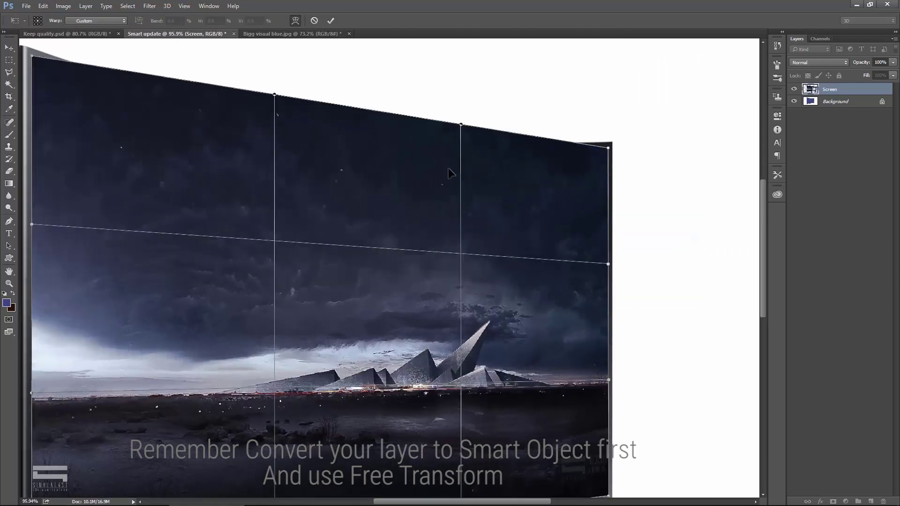
pyautogui.moveTo(461, 124); pyautogui.dragTo(460, 159)
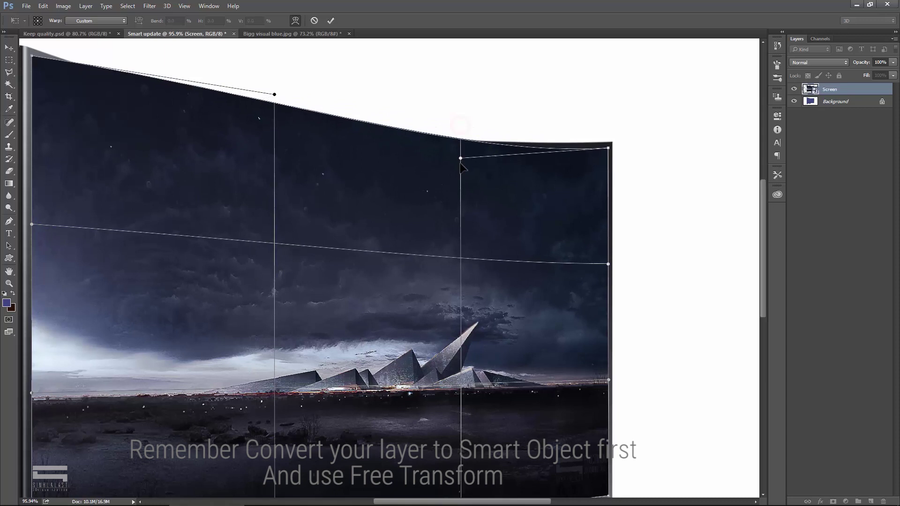
pyautogui.moveTo(275, 95); pyautogui.dragTo(271, 136)
pyautogui.moveTo(461, 160); pyautogui.dragTo(462, 154)
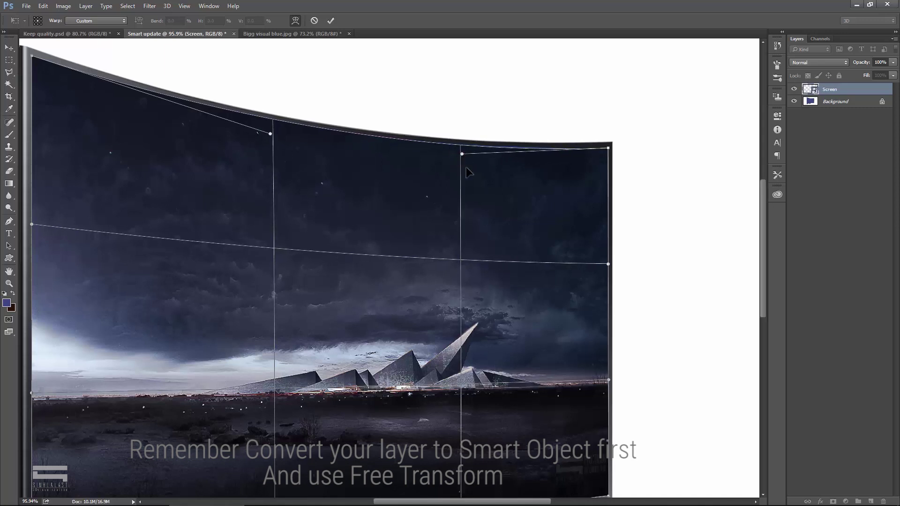
pyautogui.scroll(-3, 466, 167)
pyautogui.scroll(1, 457, 351)
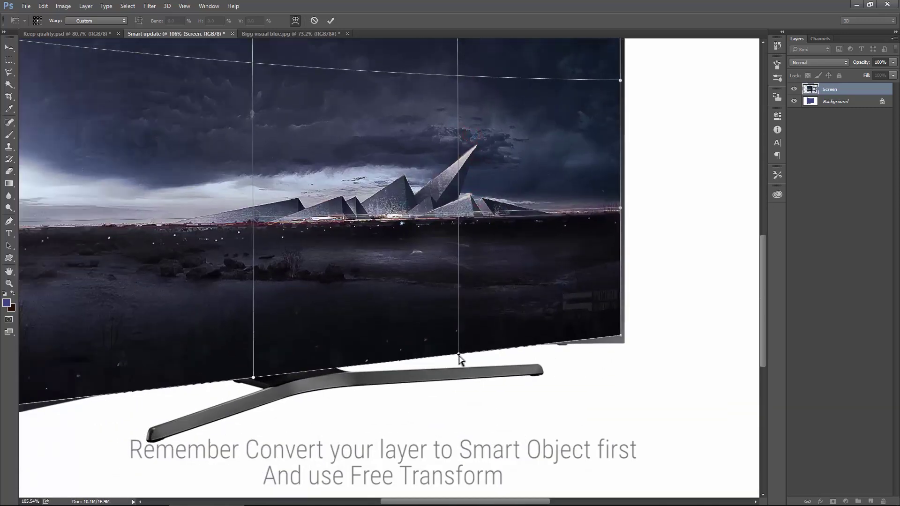
# Step: Curve the image's bottom edge to fit the bezel and commit the warp
pyautogui.moveTo(459, 353); pyautogui.dragTo(458, 327)
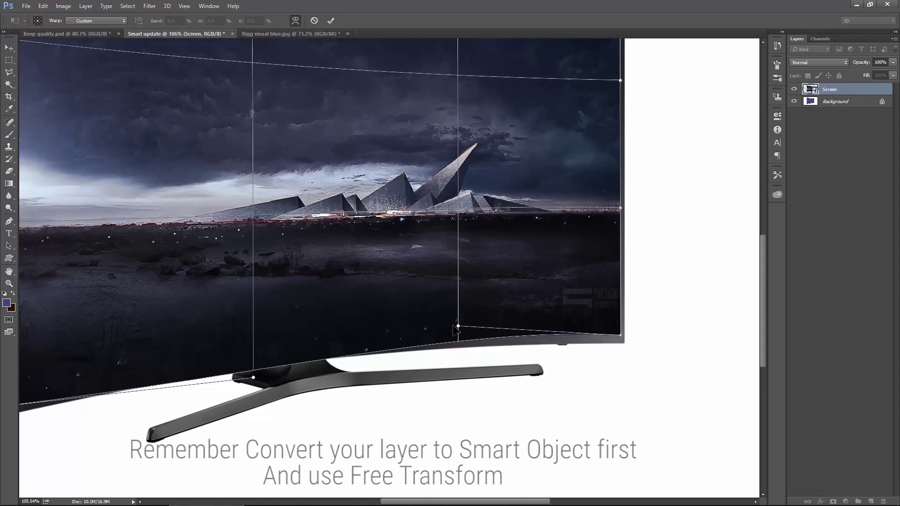
pyautogui.moveTo(341, 304); pyautogui.dragTo(492, 257)
pyautogui.moveTo(405, 331); pyautogui.dragTo(406, 307)
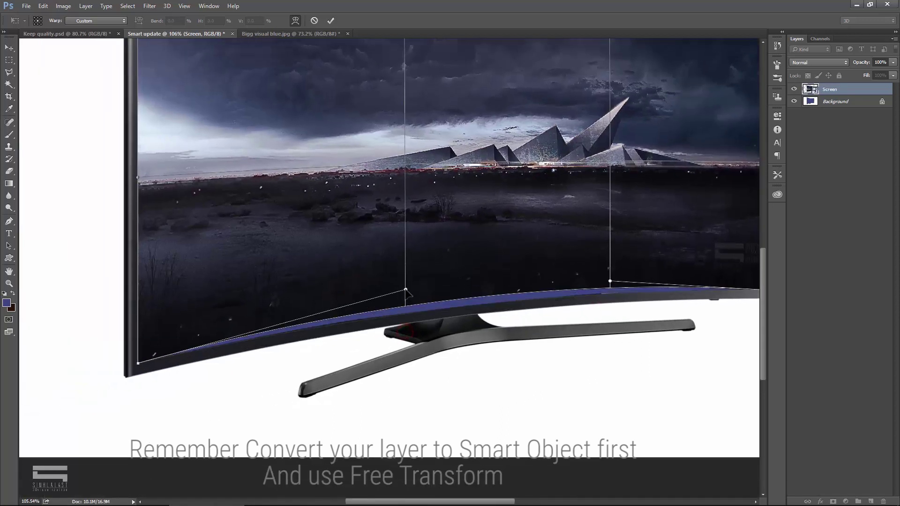
pyautogui.moveTo(611, 282); pyautogui.dragTo(607, 281)
pyautogui.scroll(-1, 558, 213)
pyautogui.moveTo(558, 213); pyautogui.dragTo(544, 244)
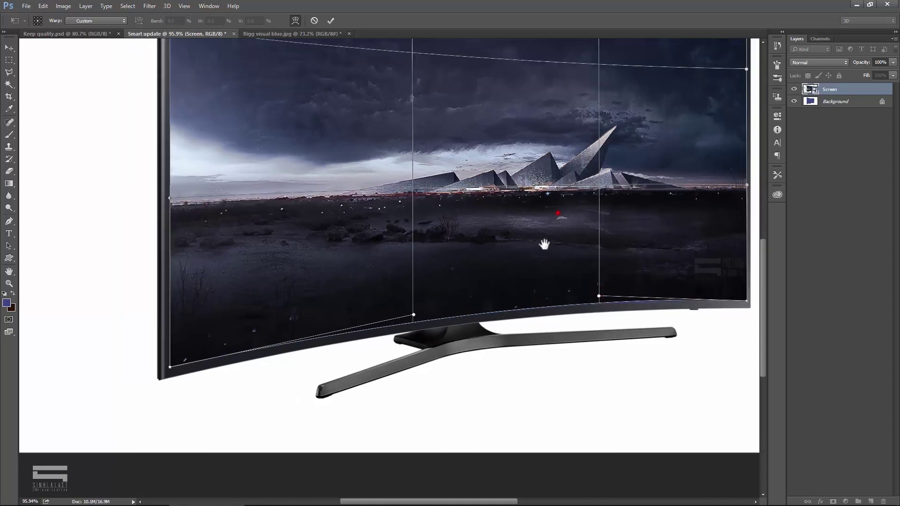
pyautogui.scroll(3, 544, 244)
pyautogui.scroll(-2, 457, 197)
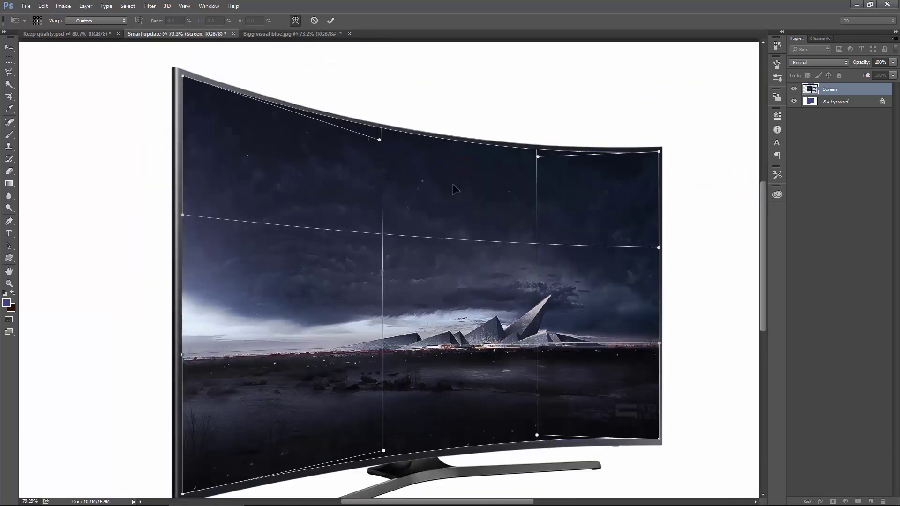
pyautogui.press('Return')
pyautogui.scroll(-1, 439, 209)
pyautogui.scroll(5, 578, 171)
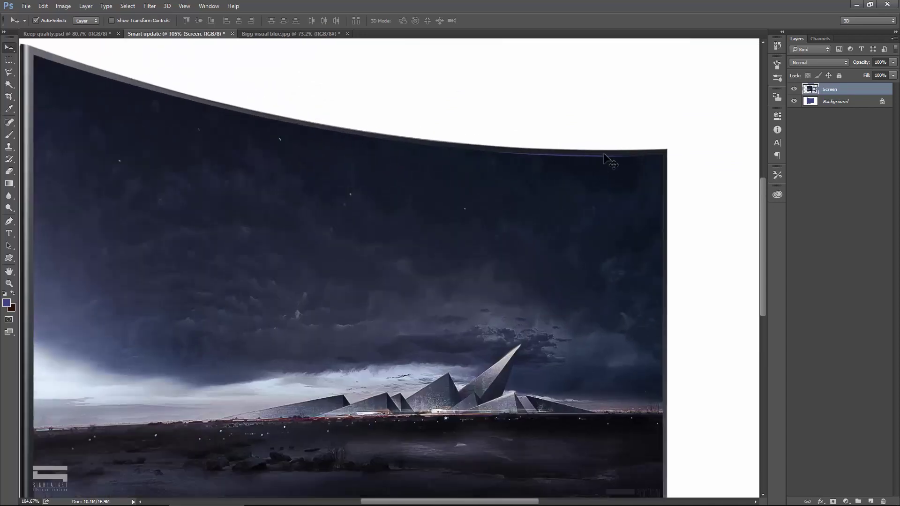
pyautogui.scroll(5, 562, 162)
# Step: Re-warp the Screen layer, tucking its top-right point into the bezel corner, and apply
pyautogui.moveTo(593, 175); pyautogui.dragTo(536, 189)
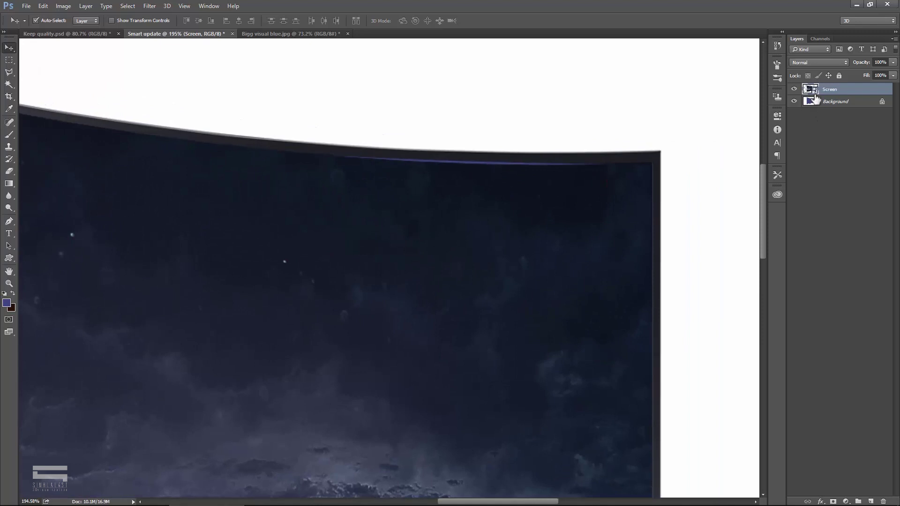
pyautogui.click(42, 7)
pyautogui.click(77, 184)
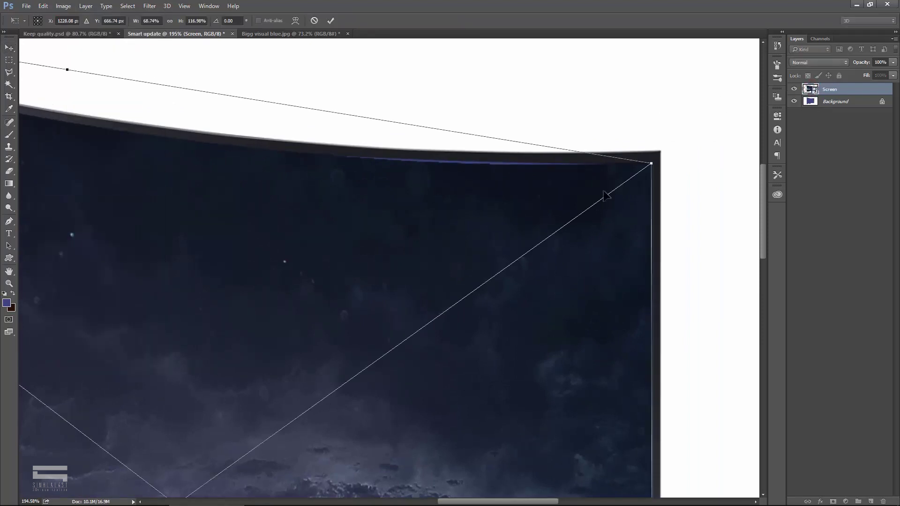
pyautogui.rightClick(548, 191)
pyautogui.click(569, 258)
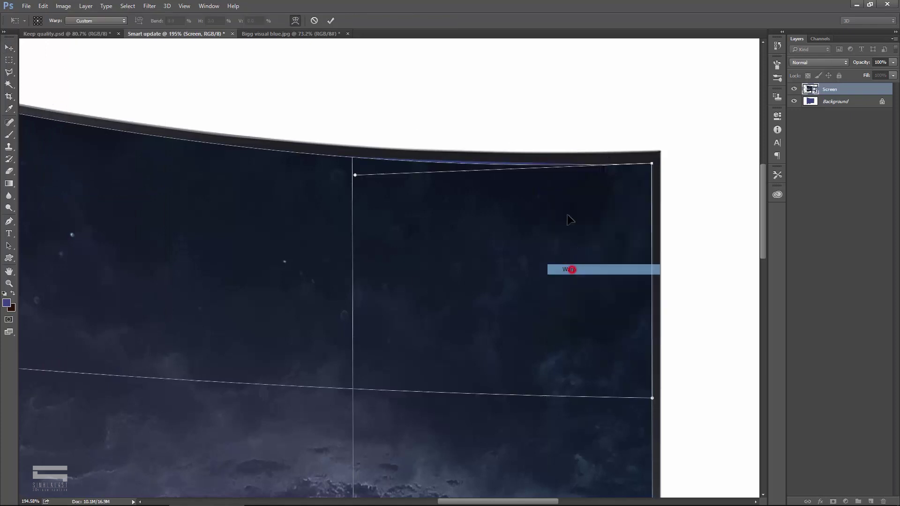
pyautogui.moveTo(354, 176); pyautogui.dragTo(338, 171)
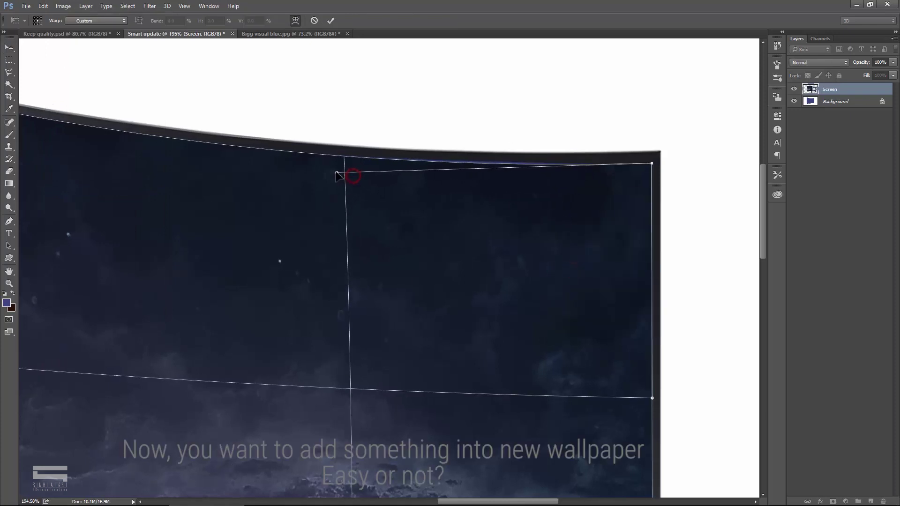
pyautogui.press('Return')
pyautogui.scroll(-5, 478, 170)
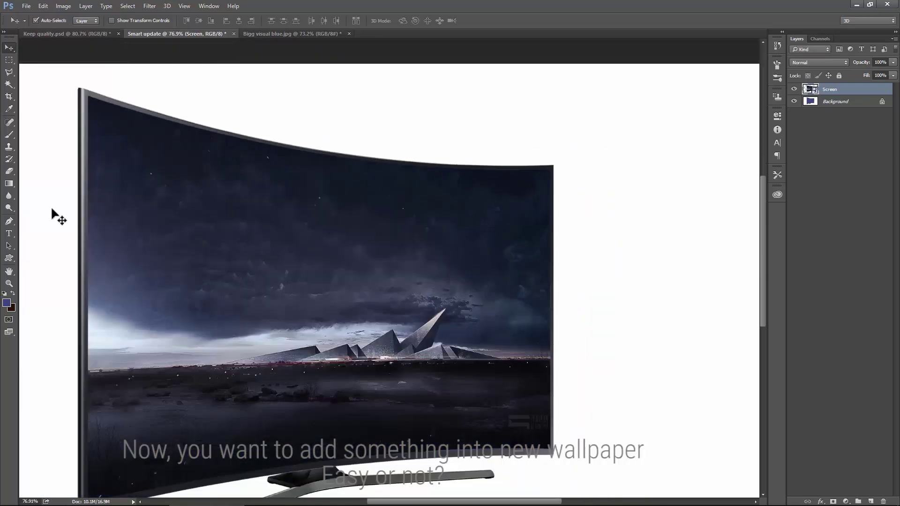
pyautogui.click(9, 233)
pyautogui.click(265, 232)
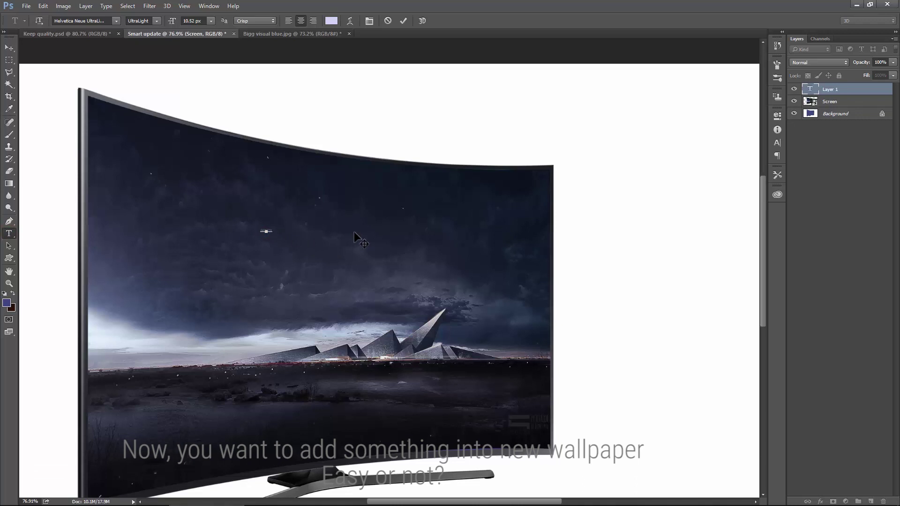
pyautogui.click(9, 47)
pyautogui.hotkey('ctrl', 't')
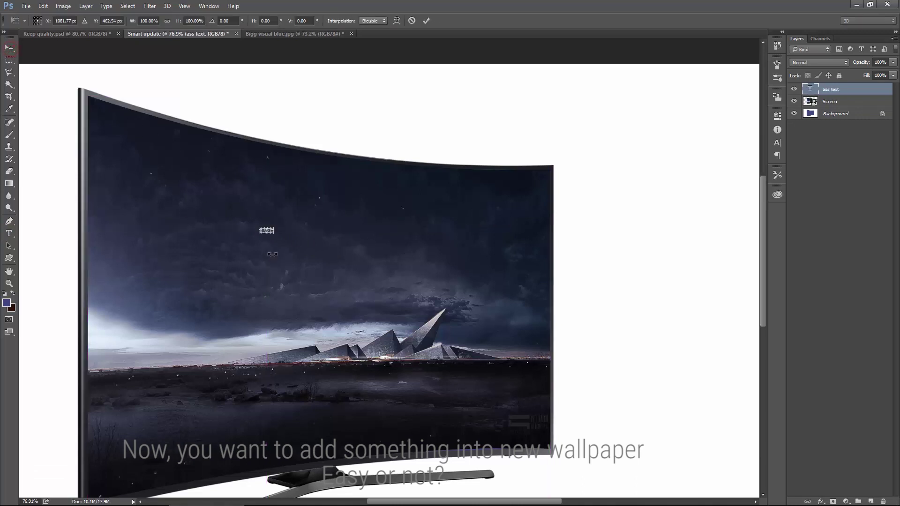
pyautogui.moveTo(274, 236); pyautogui.dragTo(424, 311)
pyautogui.press('Return')
pyautogui.press('t')
pyautogui.click(319, 258)
pyautogui.press('BackSpace')
pyautogui.press('BackSpace')
pyautogui.write('dd text')
pyautogui.click(9, 47)
pyautogui.moveTo(351, 264)
pyautogui.mouseDown()
pyautogui.moveTo(311, 179)
pyautogui.moveTo(319, 186)
pyautogui.mouseUp()
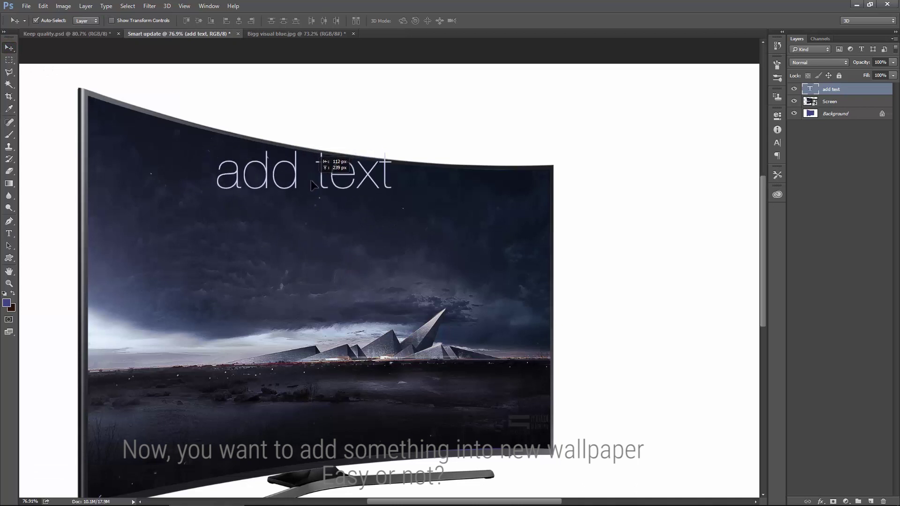
pyautogui.moveTo(318, 187); pyautogui.dragTo(330, 181)
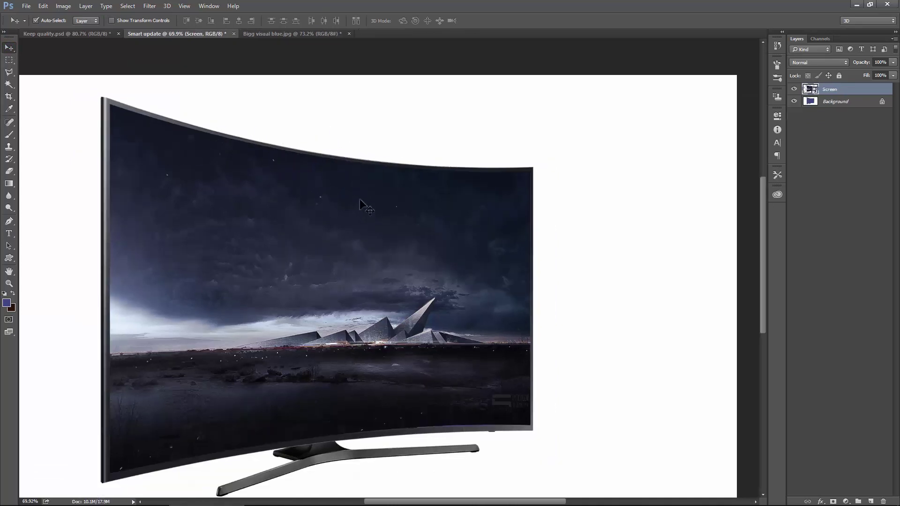
# Step: Close the extra documents and open the Screen smart object's contents as Screen.psb
pyautogui.moveTo(344, 229); pyautogui.dragTo(416, 205)
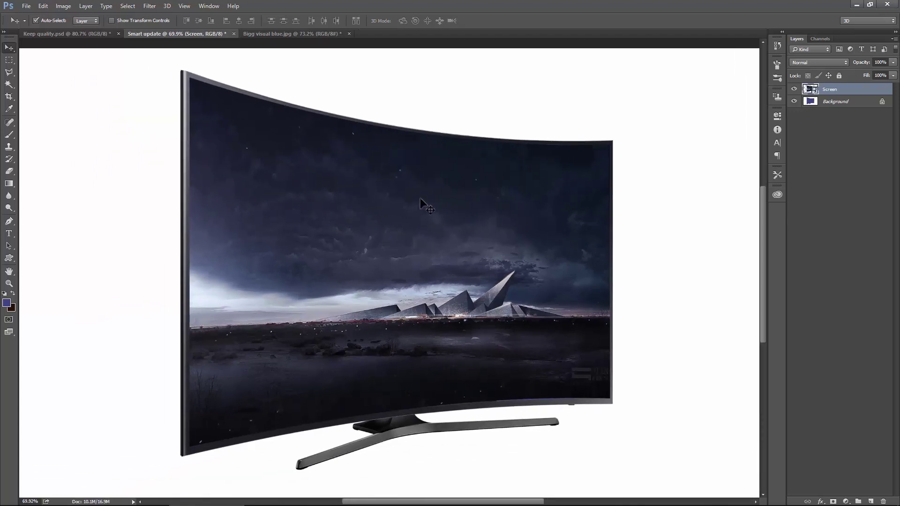
pyautogui.doubleClick(810, 91)
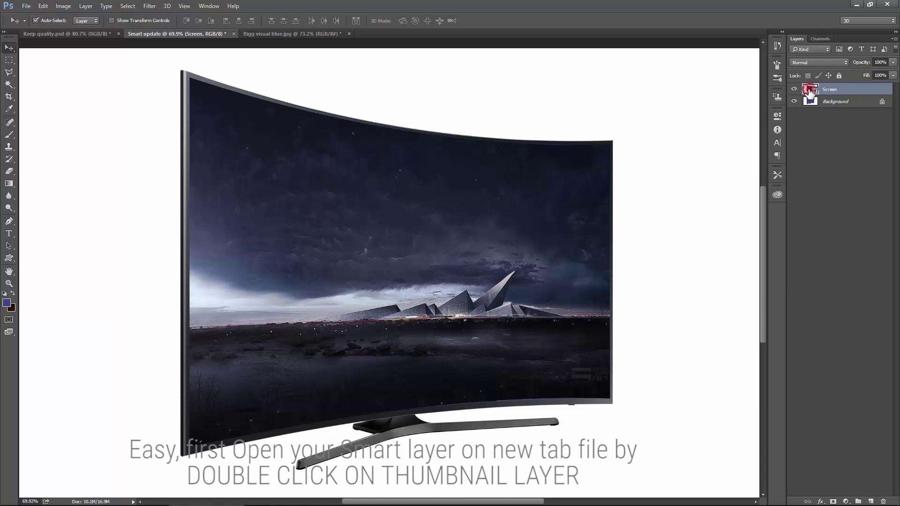
pyautogui.doubleClick(810, 91)
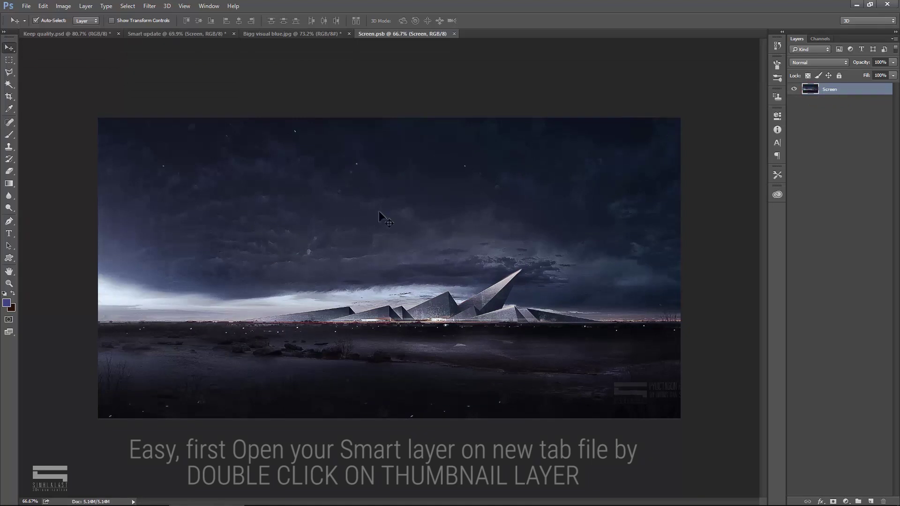
pyautogui.click(457, 190)
pyautogui.click(339, 33)
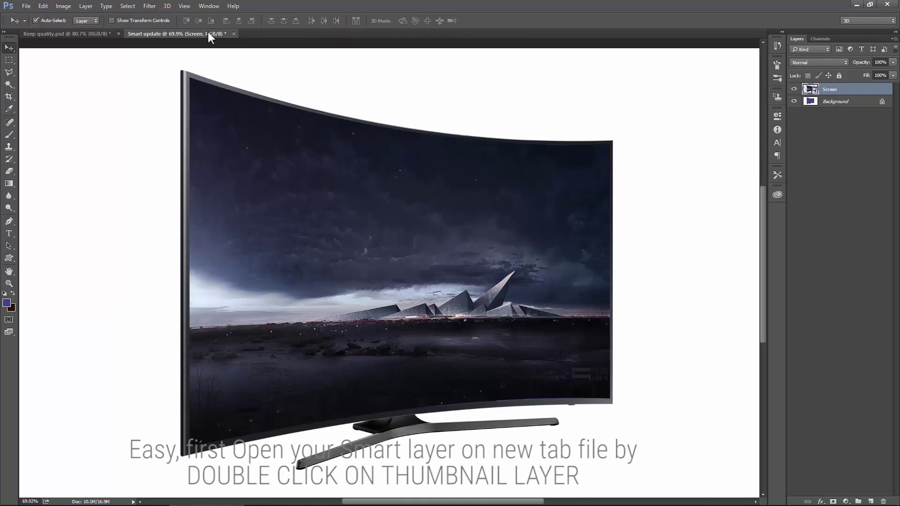
pyautogui.doubleClick(809, 90)
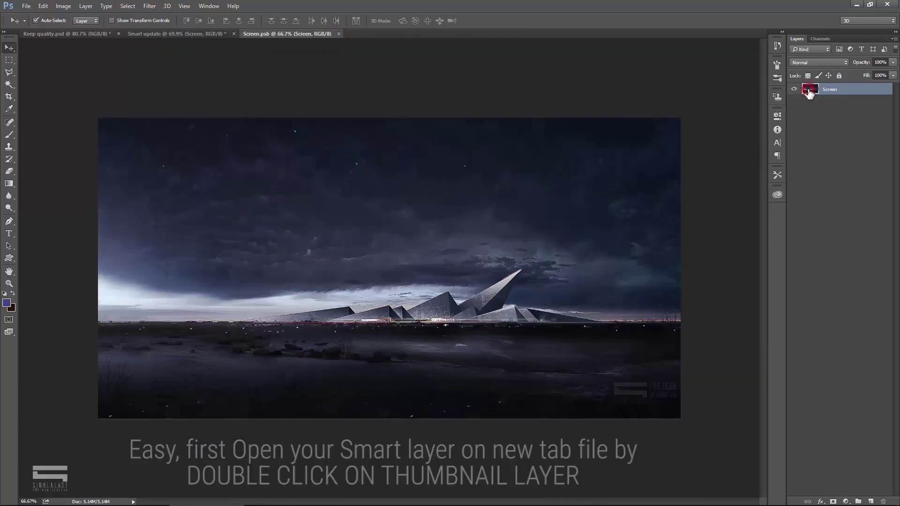
pyautogui.scroll(1, 372, 224)
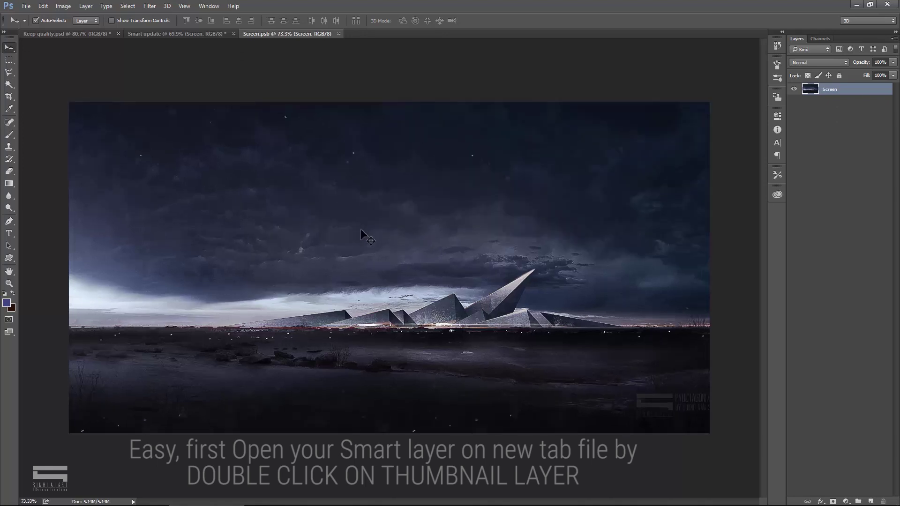
# Step: Add a 72 px text line reading 'this image link with your smart object layer'
pyautogui.click(8, 233)
pyautogui.click(280, 208)
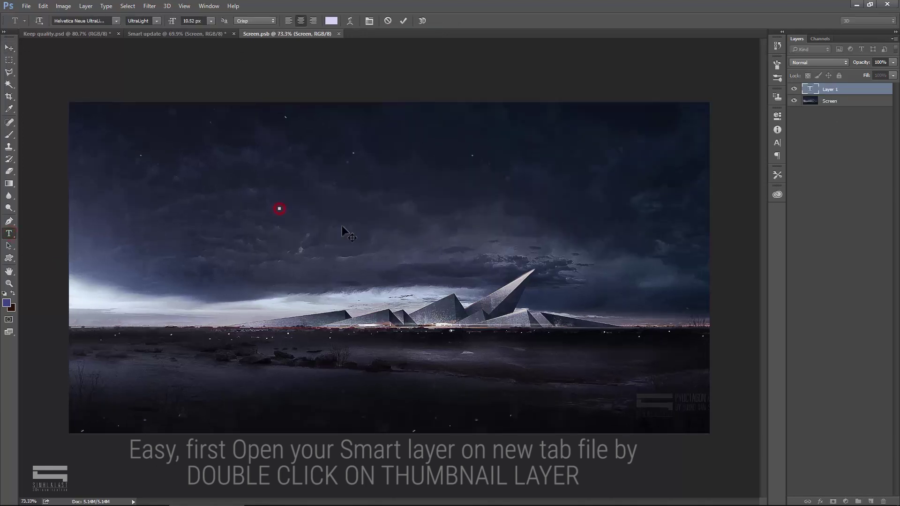
pyautogui.click(211, 20)
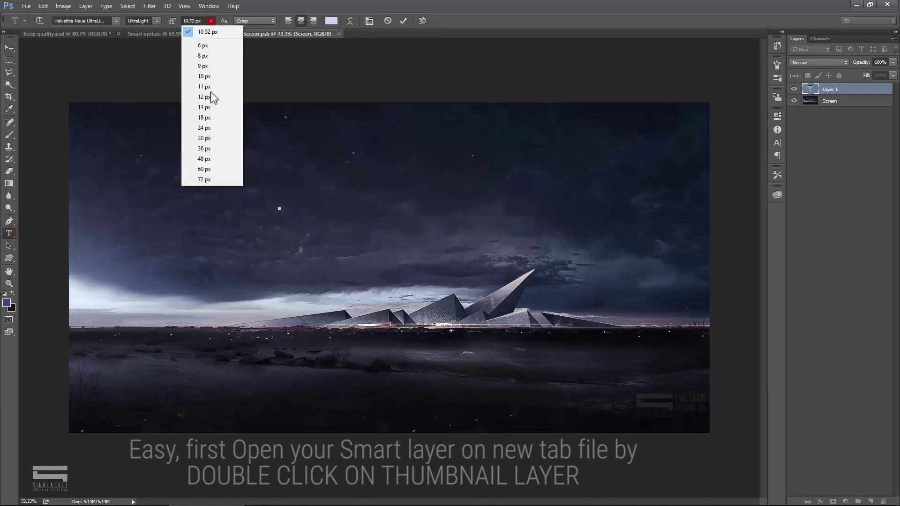
pyautogui.click(206, 180)
pyautogui.write('thisa')
pyautogui.press('BackSpace')
pyautogui.write('image')
pyautogui.write('link')
pyautogui.press('BackSpace')
pyautogui.press('BackSpace')
pyautogui.press('BackSpace')
pyautogui.write('ink with ')
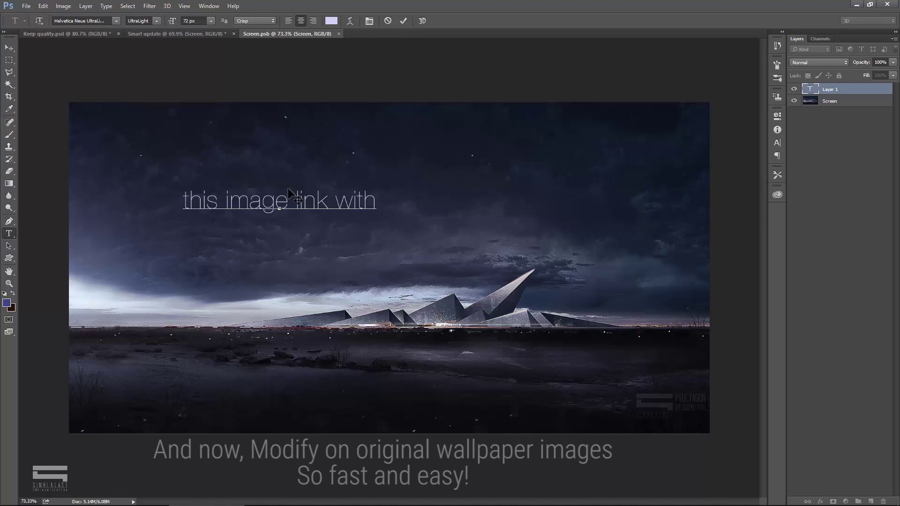
pyautogui.write('your smart object layer')
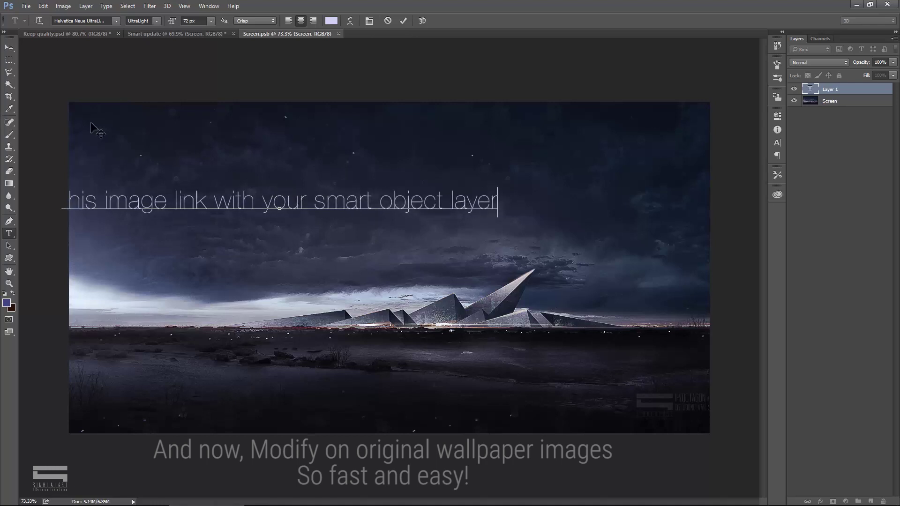
# Step: Move the text to the image top, enlarge it, and place a copy at the bottom
pyautogui.click(8, 47)
pyautogui.moveTo(194, 206); pyautogui.dragTo(231, 126)
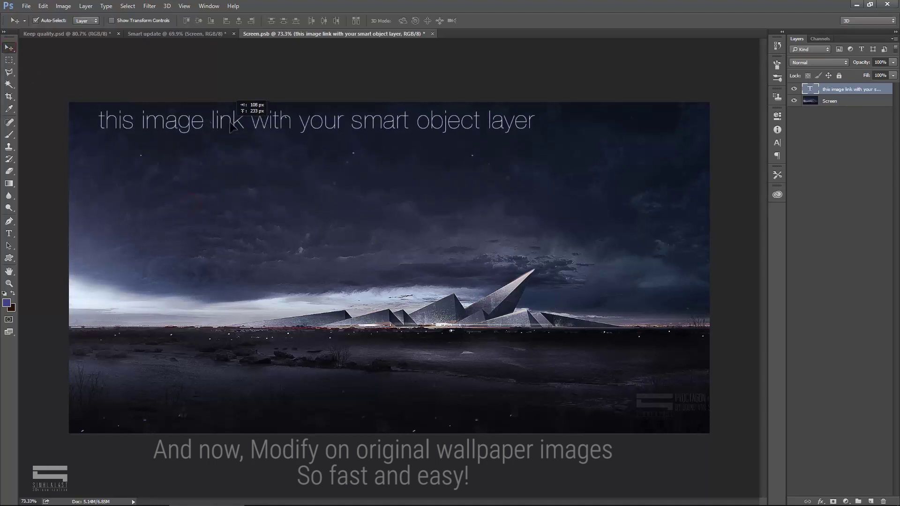
pyautogui.hotkey('ctrl', 't')
pyautogui.moveTo(539, 142)
pyautogui.mouseDown()
pyautogui.moveTo(677, 140)
pyautogui.moveTo(692, 125)
pyautogui.mouseUp()
pyautogui.moveTo(628, 131); pyautogui.dragTo(593, 141)
pyautogui.moveTo(657, 143)
pyautogui.mouseDown()
pyautogui.moveTo(705, 145)
pyautogui.moveTo(675, 131)
pyautogui.mouseUp()
pyautogui.press('Return')
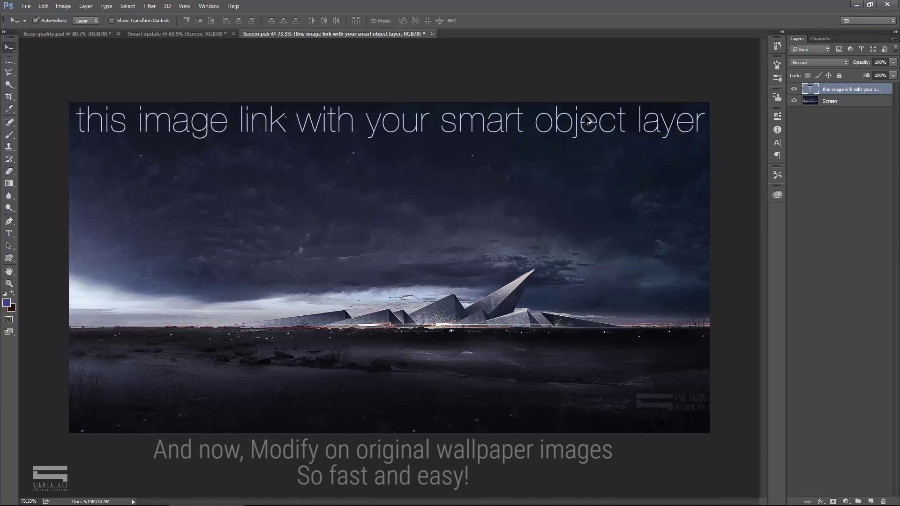
pyautogui.moveTo(587, 121); pyautogui.dragTo(587, 419)
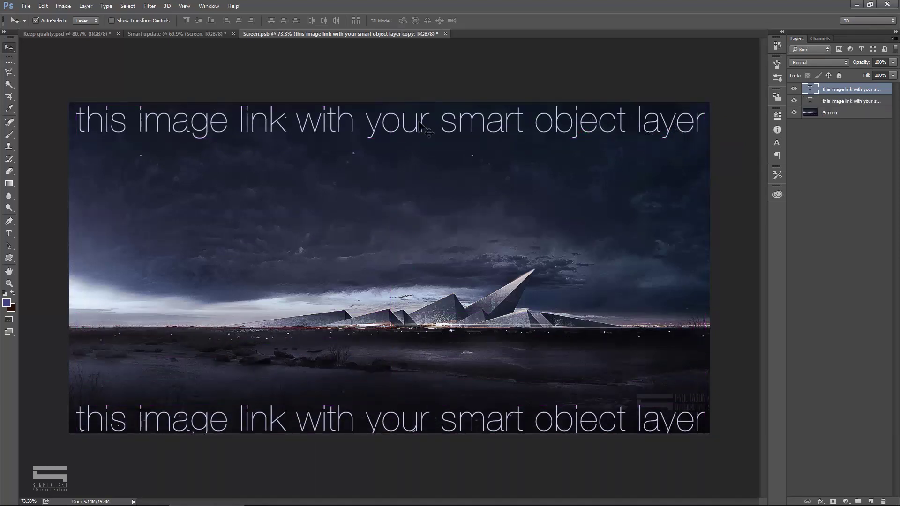
# Step: Save Screen.psb and close it, returning to the Smart update mockup
pyautogui.click(28, 6)
pyautogui.click(40, 98)
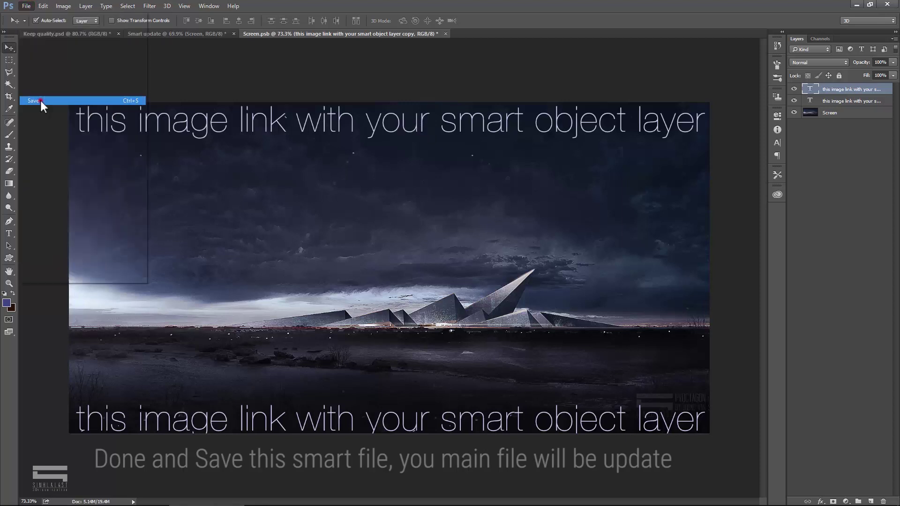
pyautogui.click(206, 32)
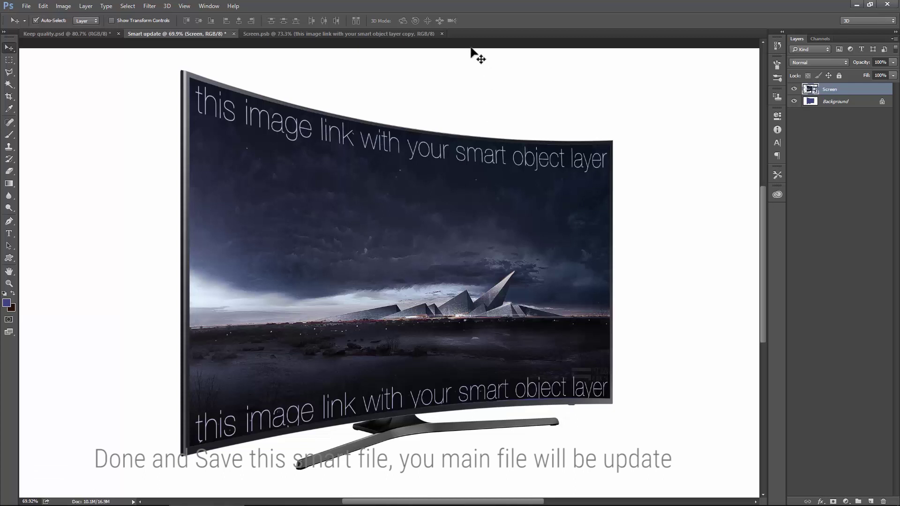
pyautogui.click(441, 34)
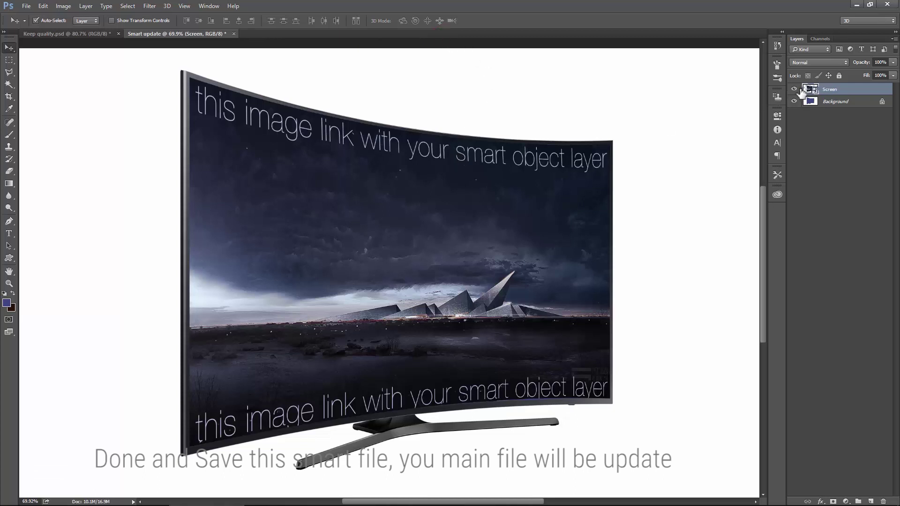
# Step: Reopen Screen.psb and replace the top text line with 'add you text in here!'
pyautogui.doubleClick(811, 90)
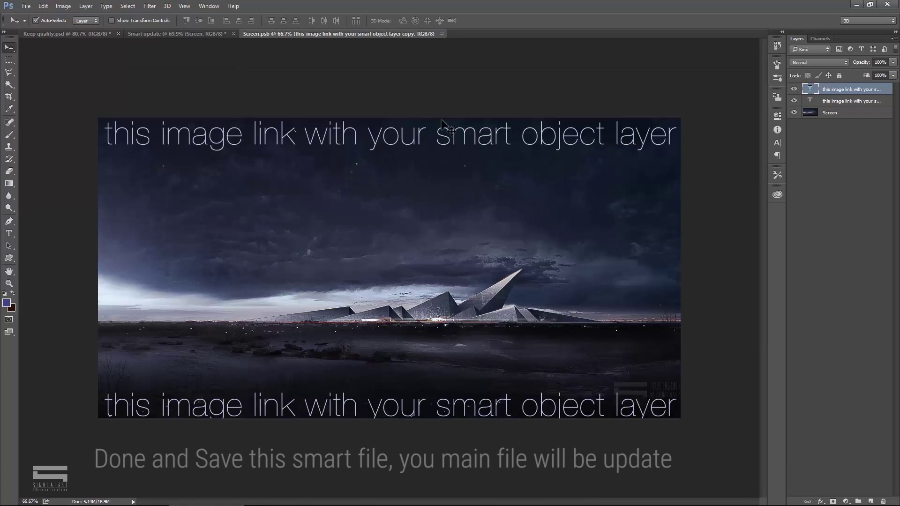
pyautogui.press('t')
pyautogui.tripleClick(439, 134)
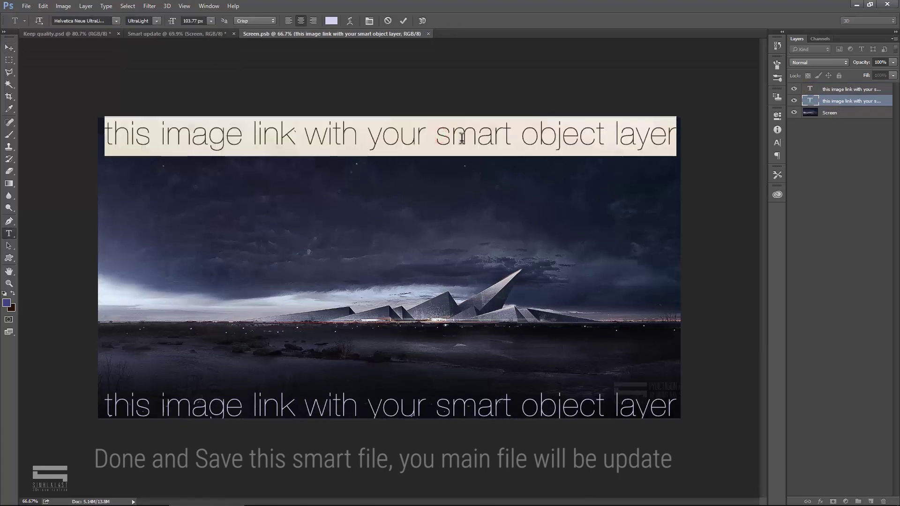
pyautogui.write('add you text in here')
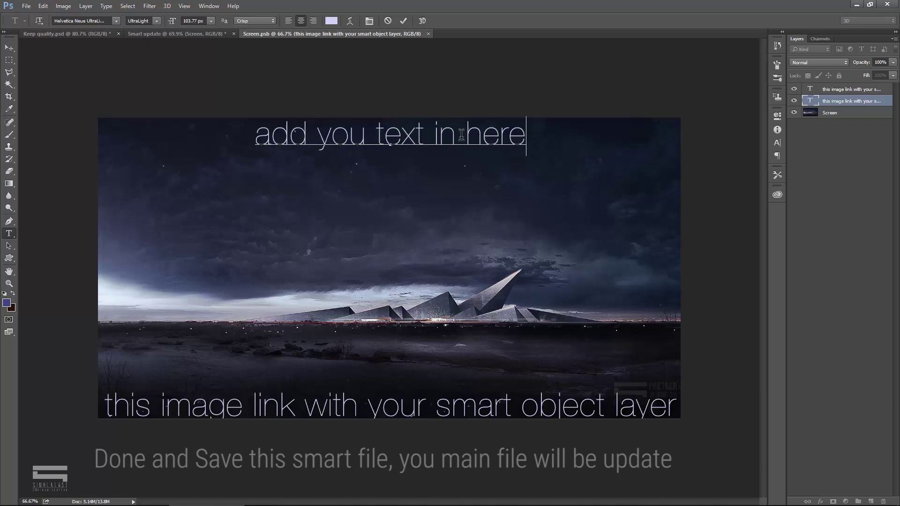
pyautogui.write('!')
pyautogui.hotkey('ctrl', 'Return')
pyautogui.press('v')
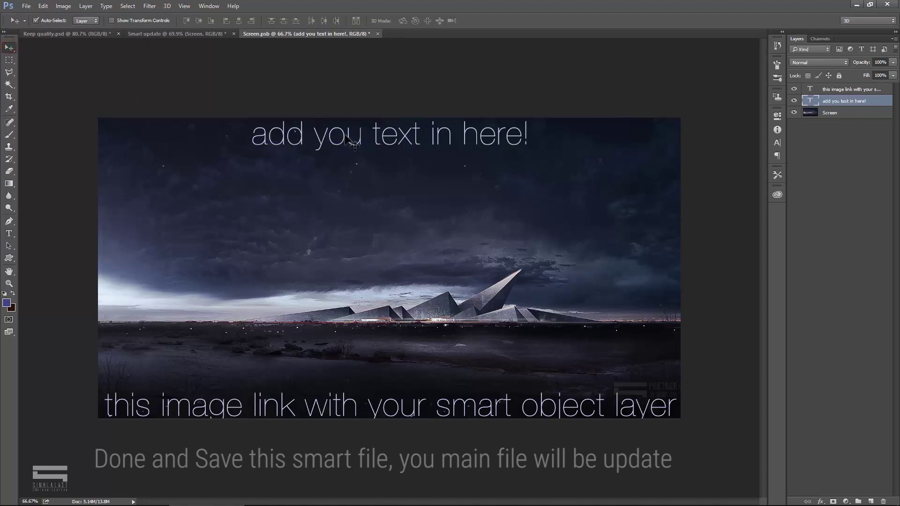
pyautogui.click(858, 90)
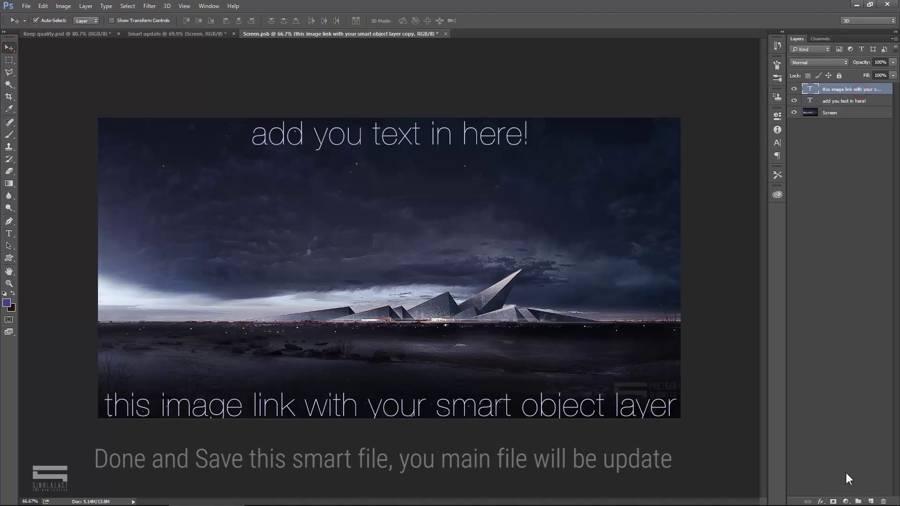
# Step: Add a Color Balance layer with midtones at -91 Cyan/Red and +30 Yellow/Blue
pyautogui.click(846, 502)
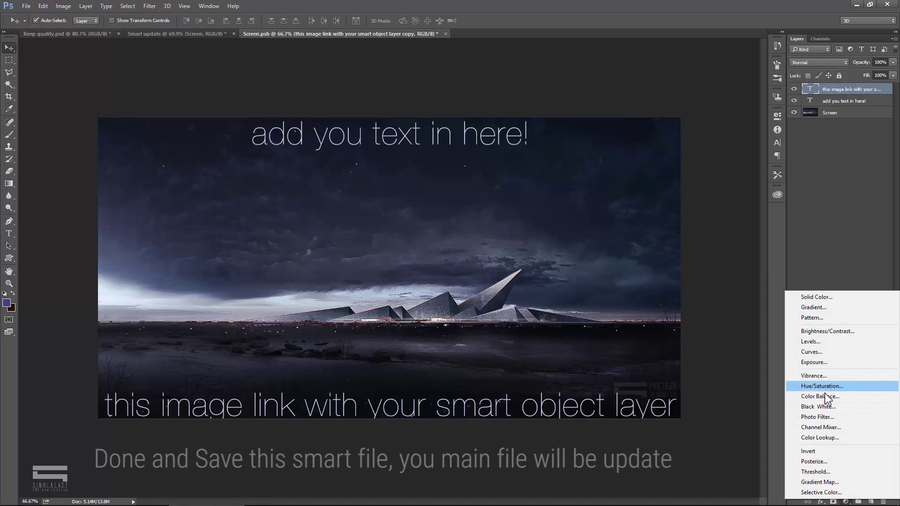
pyautogui.click(821, 397)
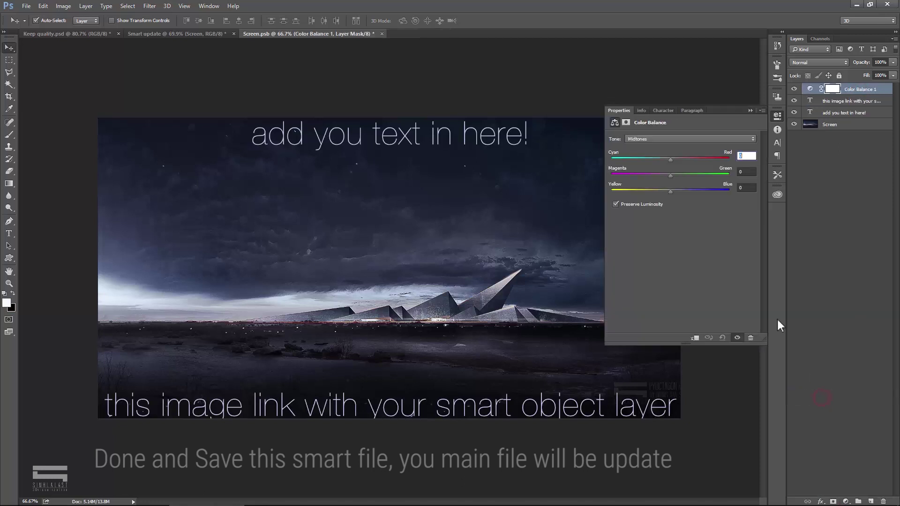
pyautogui.moveTo(669, 160); pyautogui.dragTo(616, 160)
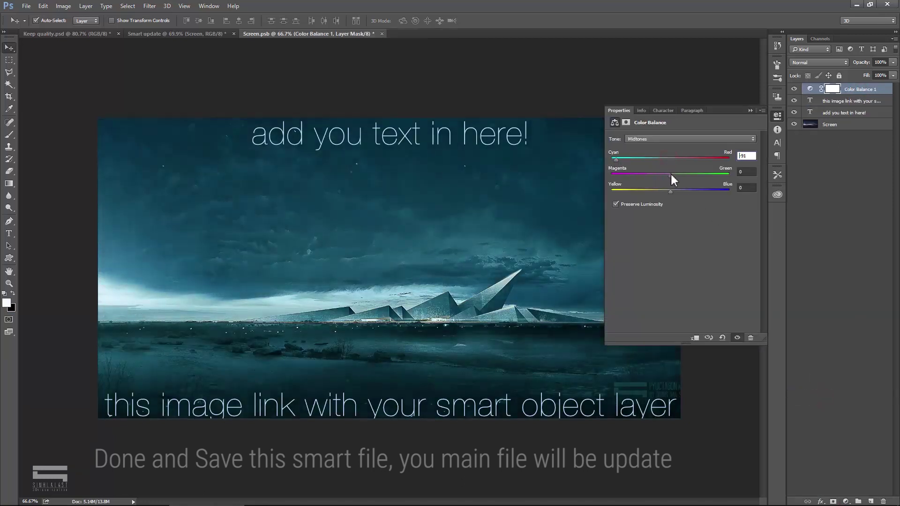
pyautogui.moveTo(671, 191); pyautogui.dragTo(694, 191)
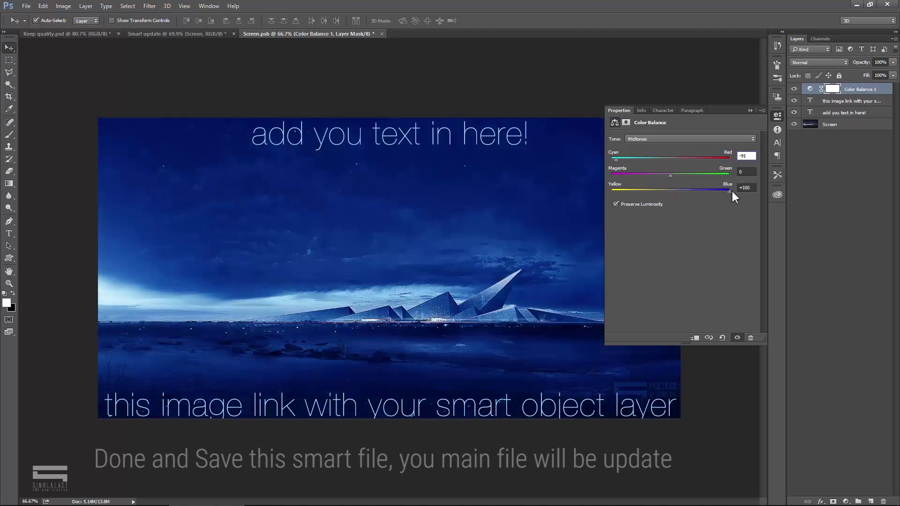
pyautogui.click(750, 110)
# Step: Save Screen.psb and return to the Smart update TV mockup document
pyautogui.click(26, 6)
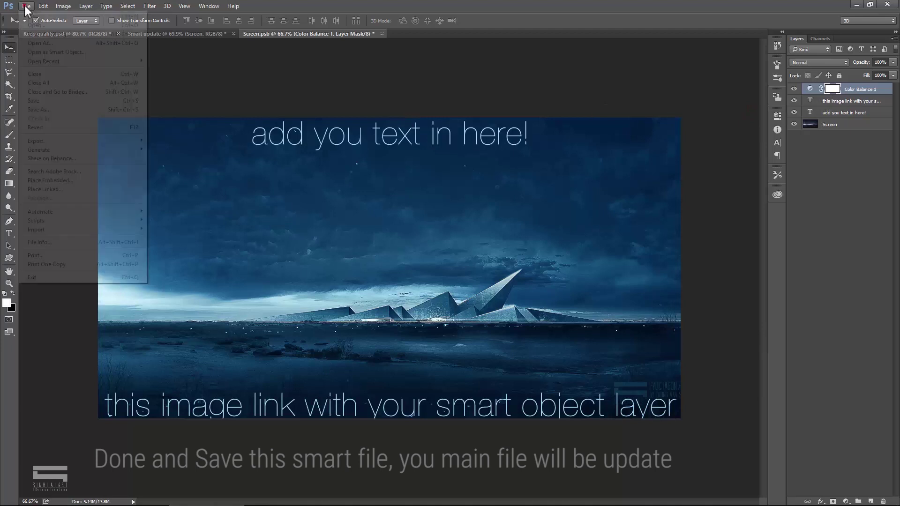
pyautogui.click(49, 101)
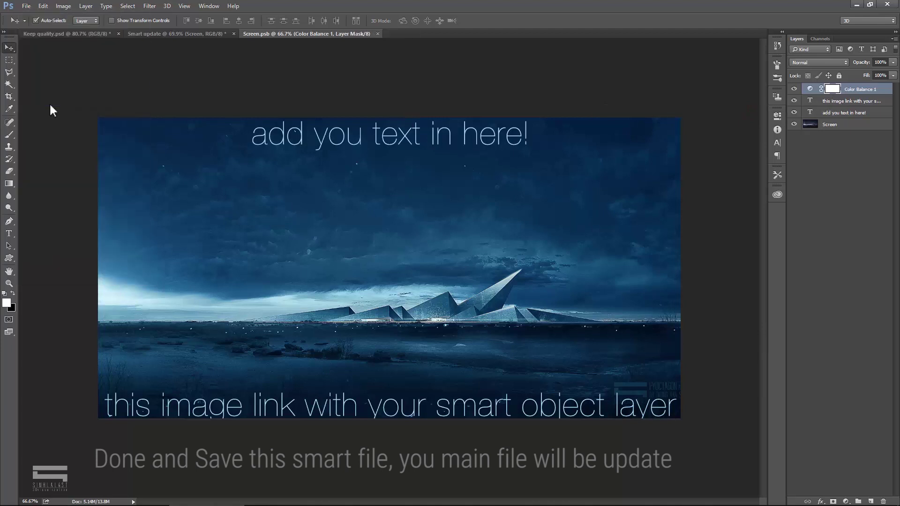
pyautogui.click(197, 32)
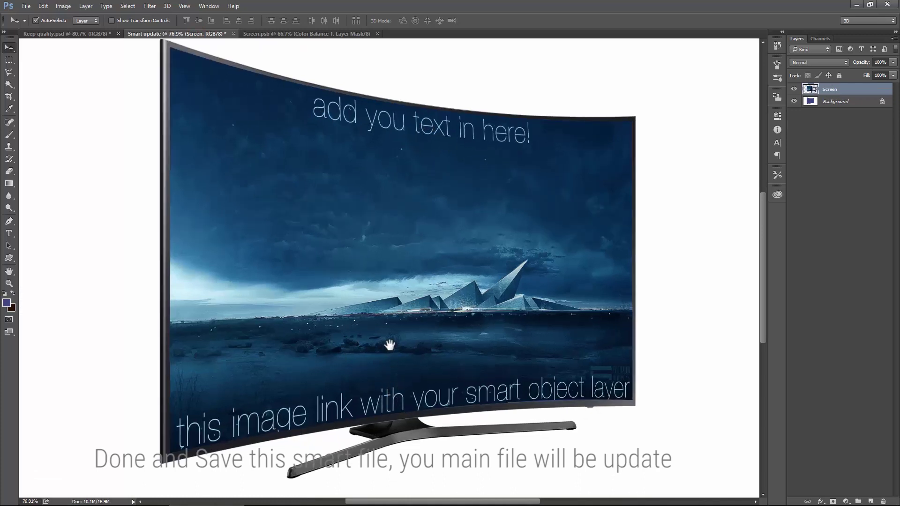
# Step: Select the Screen layer, test-nudge the screen image up-left, then undo the move
pyautogui.scroll(1, 396, 342)
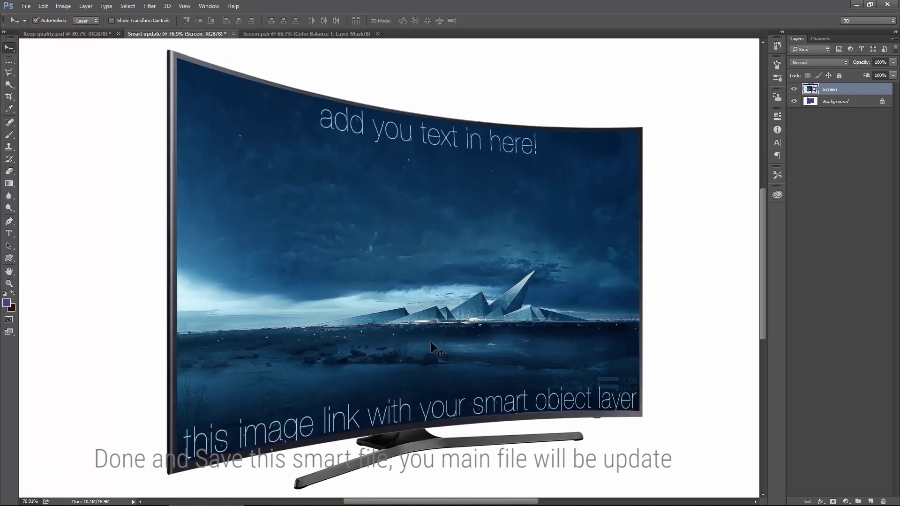
pyautogui.click(793, 89)
pyautogui.moveTo(496, 234); pyautogui.dragTo(503, 241)
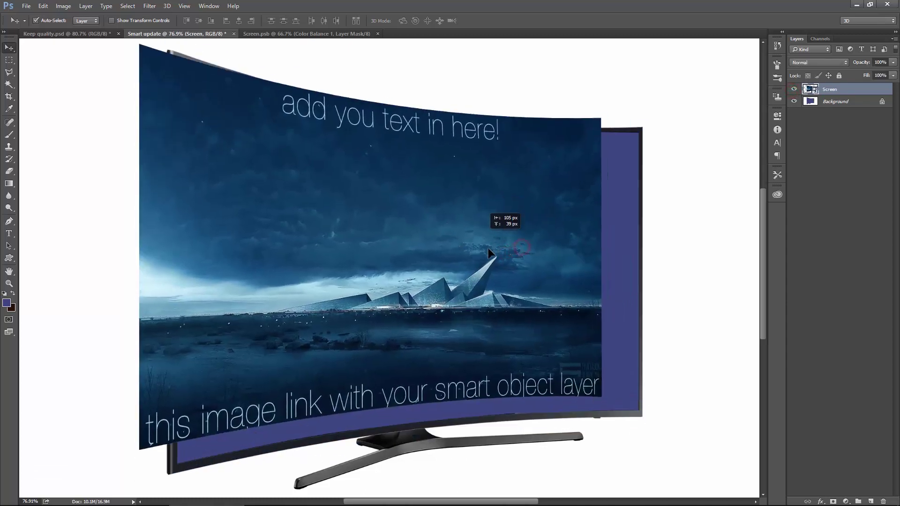
pyautogui.hotkey('ctrl', 'z')
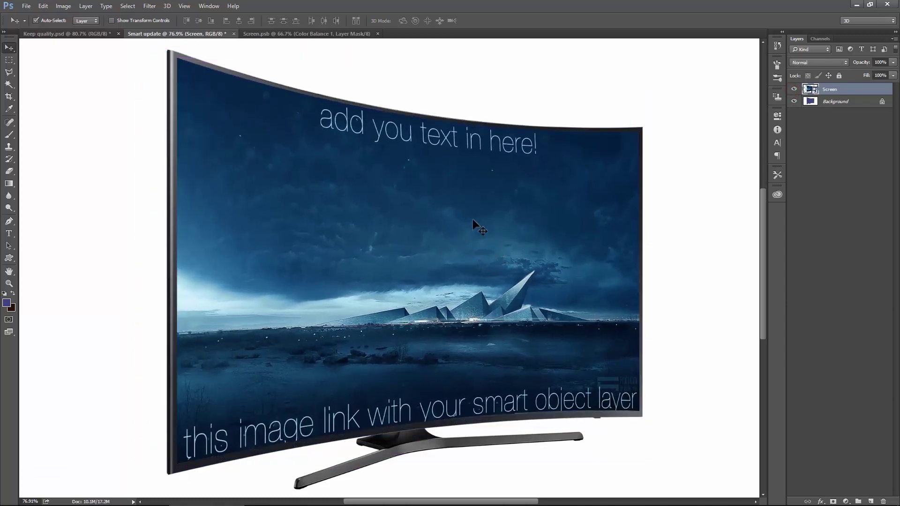
# Step: Warp the Screen layer's top edge to the TV frame's curve, discarding a bottom-edge bend
pyautogui.click(43, 6)
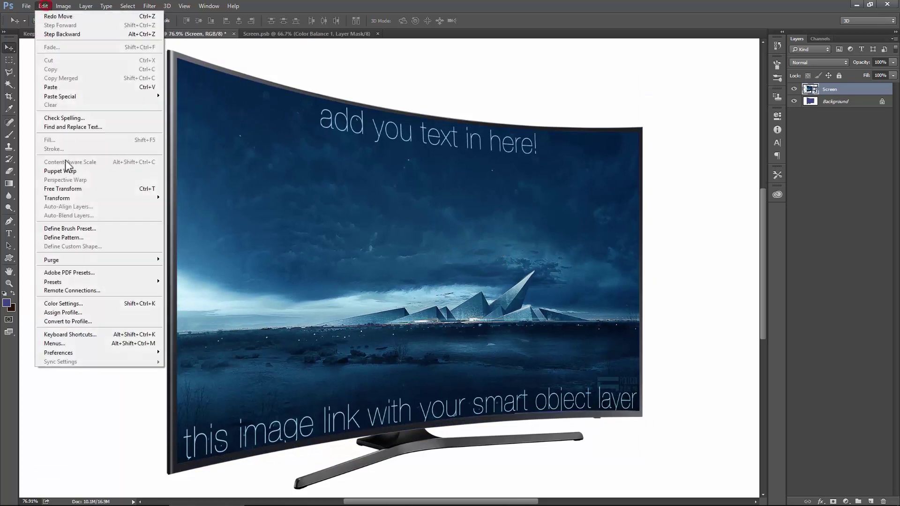
pyautogui.click(65, 188)
pyautogui.rightClick(496, 170)
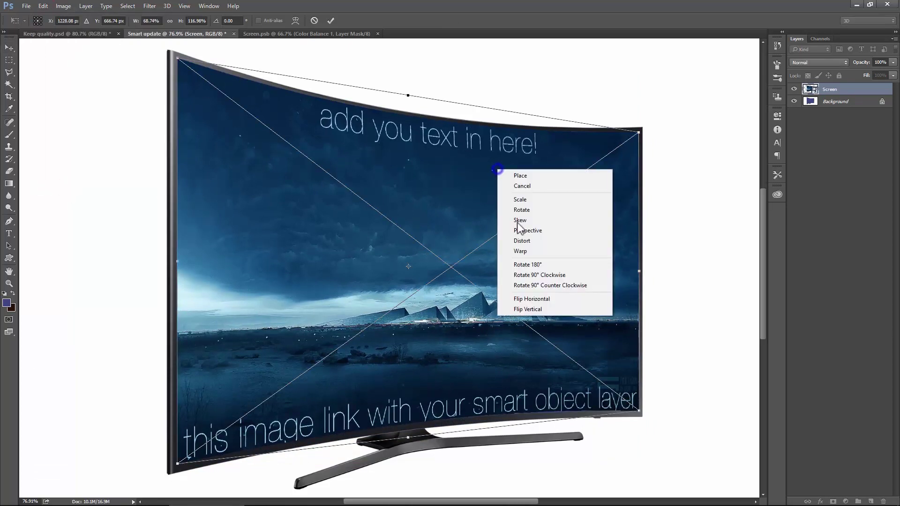
pyautogui.click(524, 251)
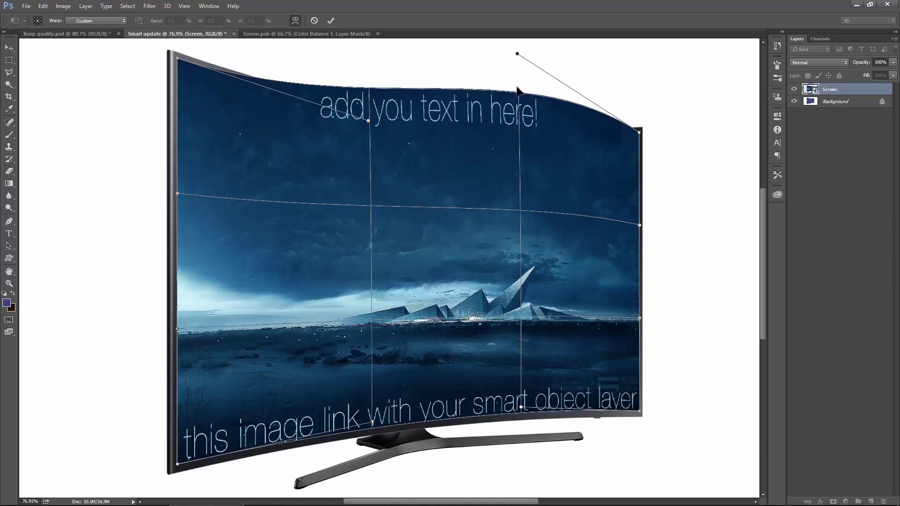
pyautogui.moveTo(515, 135)
pyautogui.mouseDown()
pyautogui.moveTo(520, 72)
pyautogui.moveTo(515, 135)
pyautogui.mouseUp()
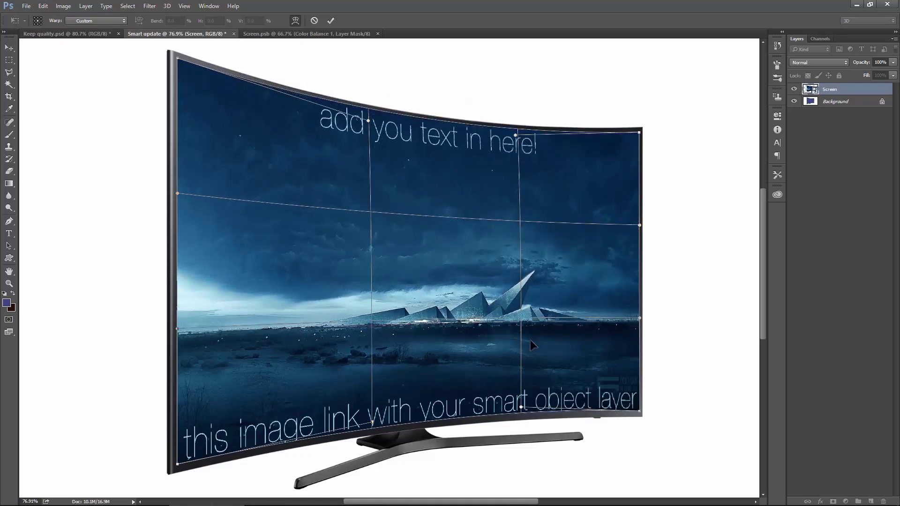
pyautogui.moveTo(521, 407); pyautogui.dragTo(518, 361)
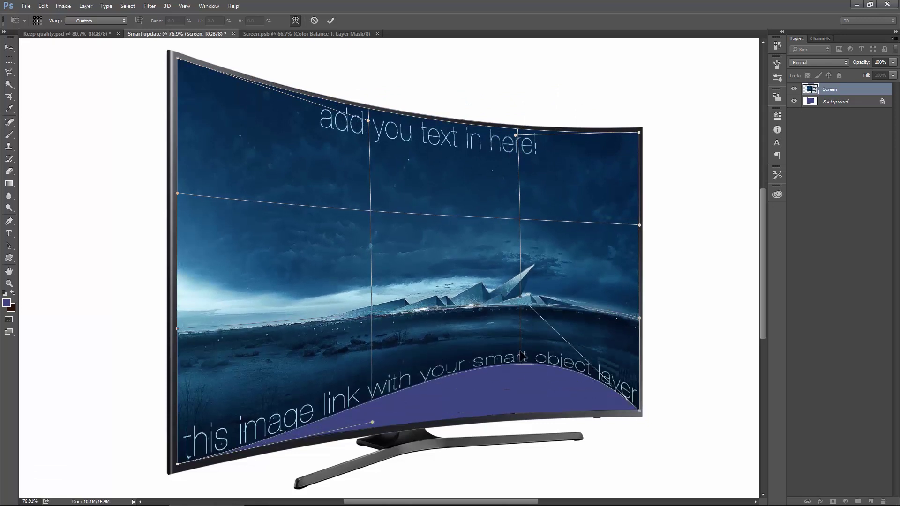
pyautogui.hotkey('ctrl', 'z')
pyautogui.press('Return')
pyautogui.scroll(-1, 479, 241)
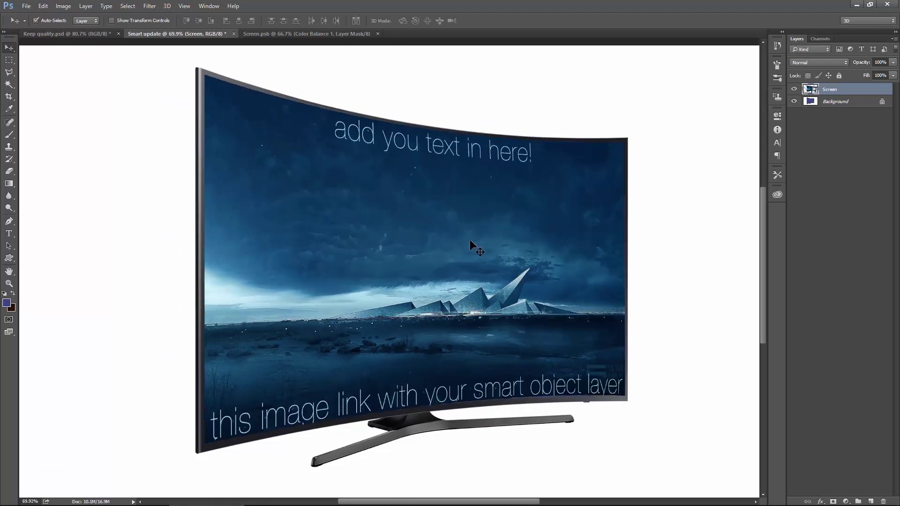